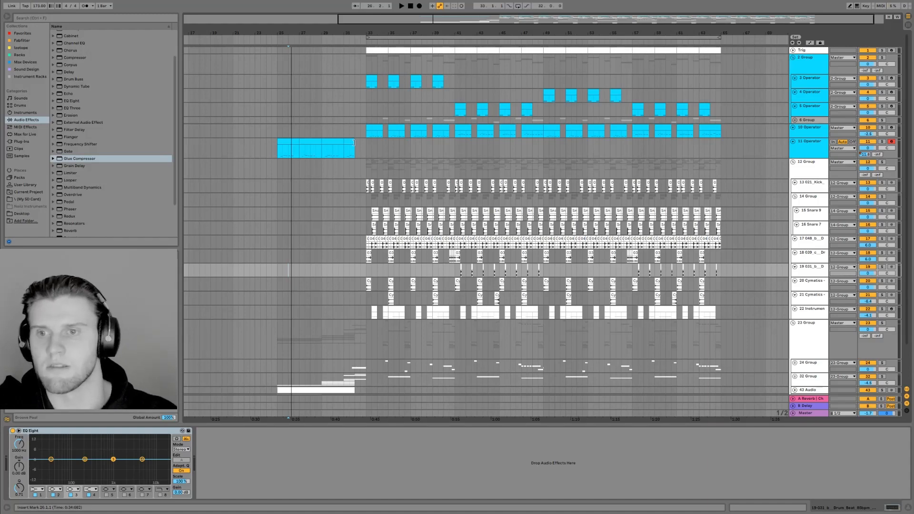
Play the arrangement from the first two bars of the 11 Operator clip with the device view hidden, and stop playback
{"action": "left_click_drag", "start_coordinate": [298, 142], "coordinate": [278, 143]}
{"action": "key", "text": "space"}
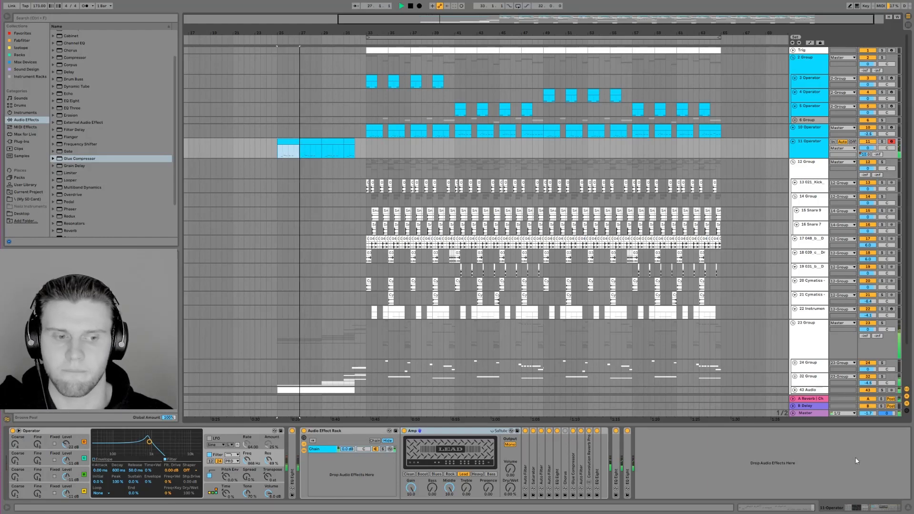
{"action": "left_click", "coordinate": [908, 508]}
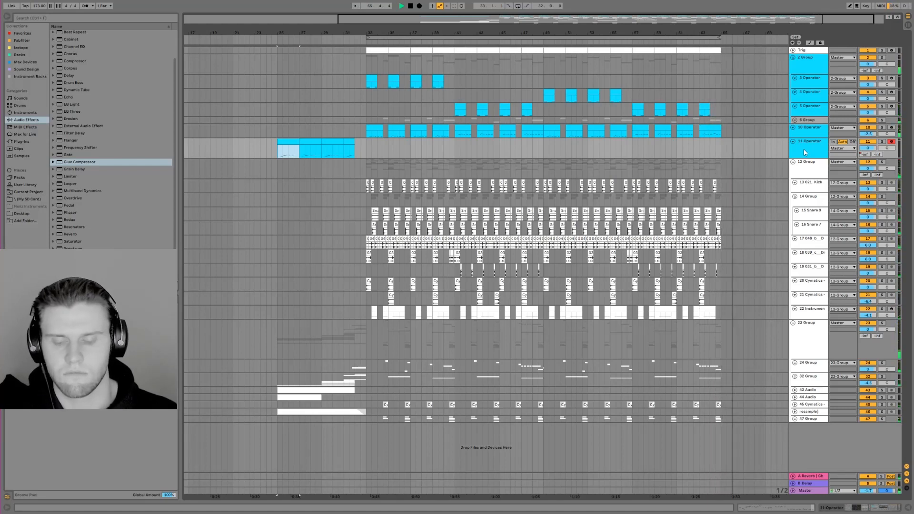
{"action": "key", "text": "space"}
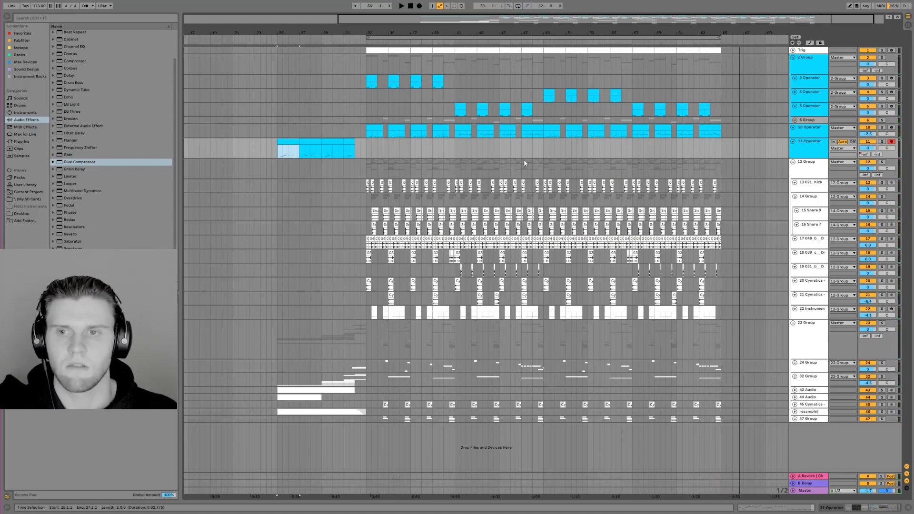
Show the device chain of the 3 Operator track and collapse its Amp device
{"action": "left_click", "coordinate": [812, 83]}
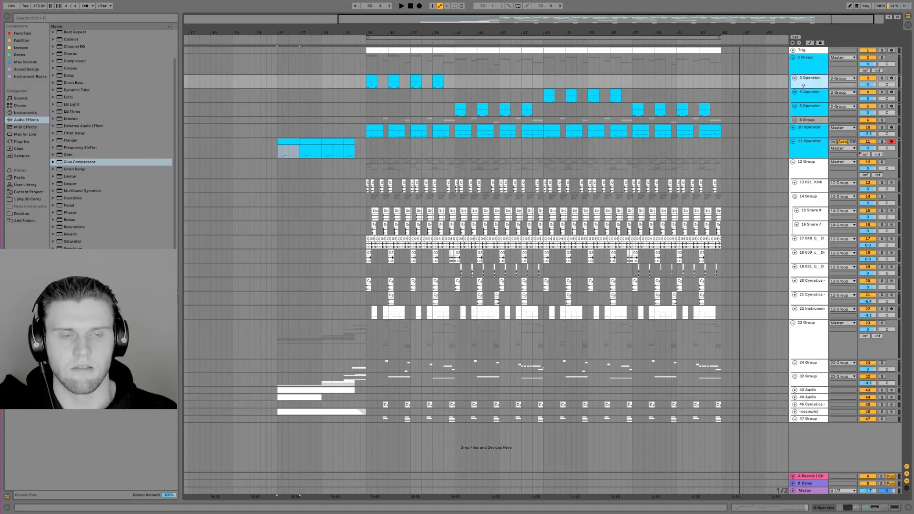
{"action": "left_click", "coordinate": [879, 508]}
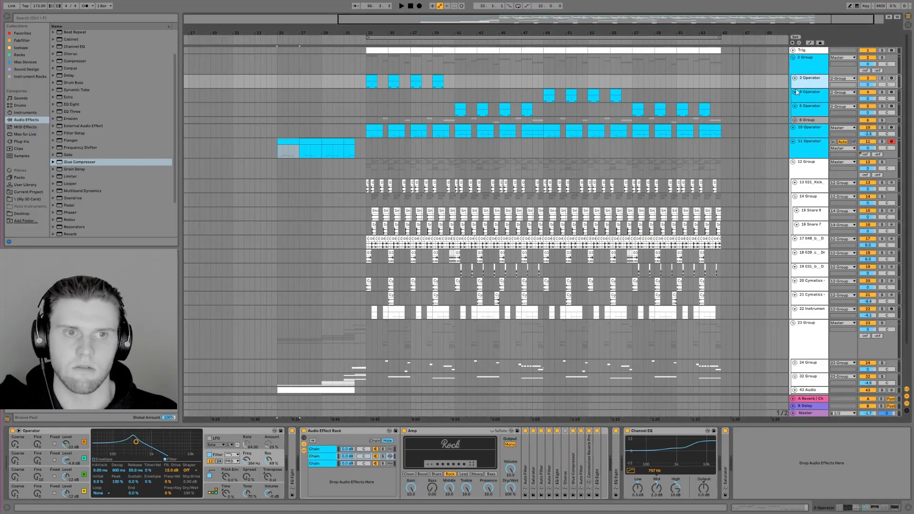
{"action": "double_click", "coordinate": [411, 431]}
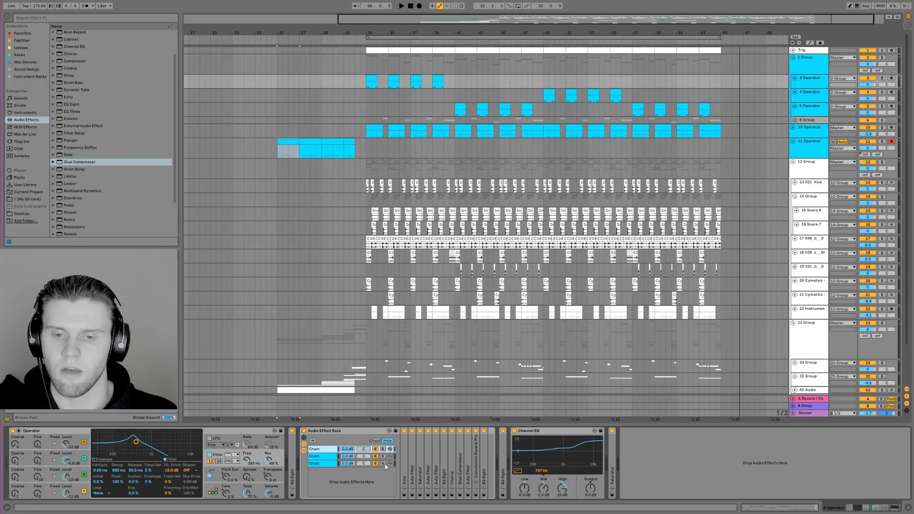
Solo the 3 Operator track and play its first clip
{"action": "left_click", "coordinate": [882, 78]}
{"action": "left_click", "coordinate": [370, 79]}
{"action": "key", "text": "space"}
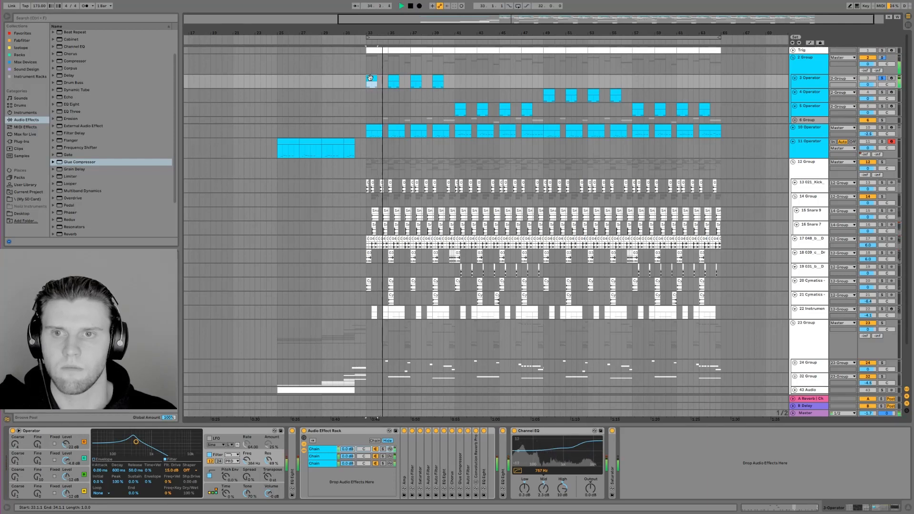
Stop playback and collapse the Audio Effect Rack and Channel EQ so only Operator stays expanded
{"action": "double_click", "coordinate": [291, 450]}
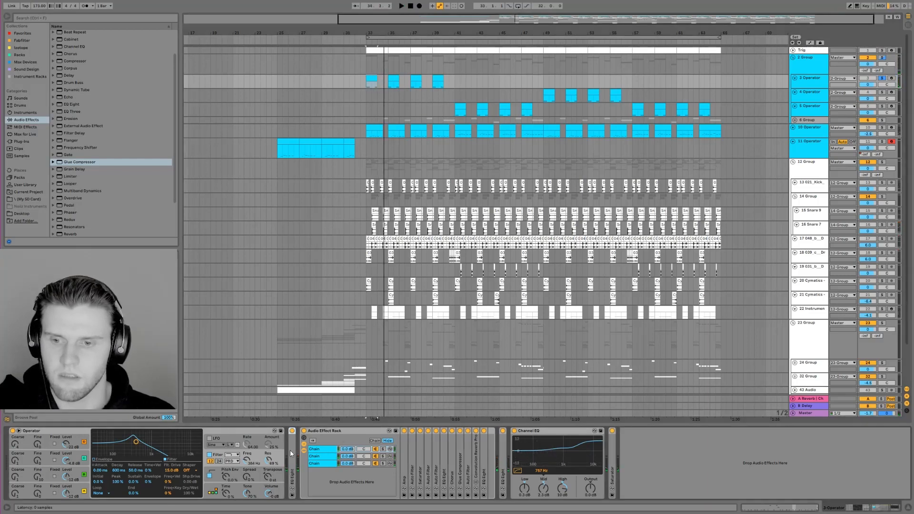
{"action": "double_click", "coordinate": [347, 431]}
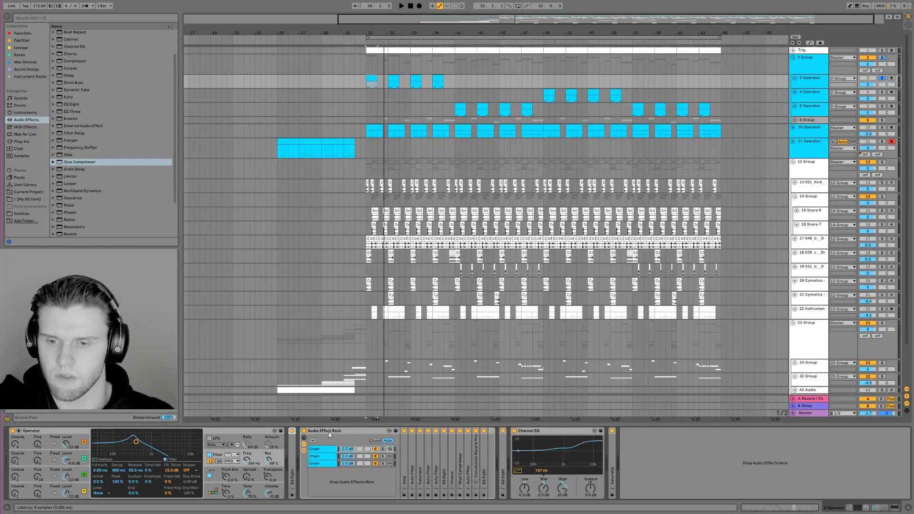
{"action": "left_click", "coordinate": [332, 431]}
{"action": "double_click", "coordinate": [332, 431]}
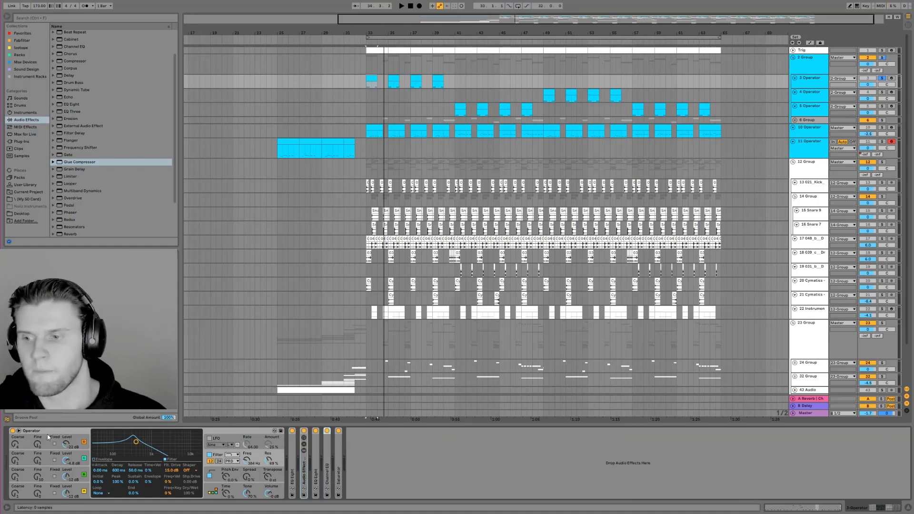
Try the fully stacked serial algorithm in Operator's global settings and switch back to the previous algorithm
{"action": "left_click", "coordinate": [51, 495]}
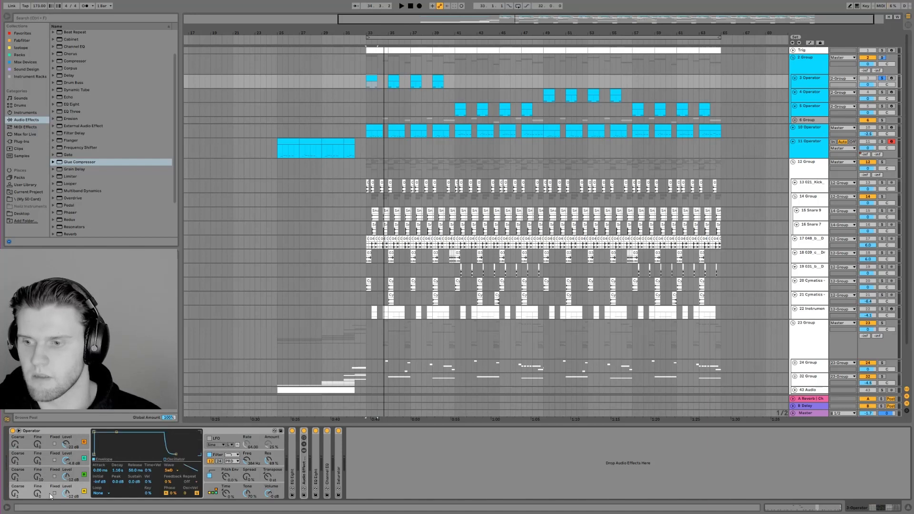
{"action": "left_click", "coordinate": [214, 490]}
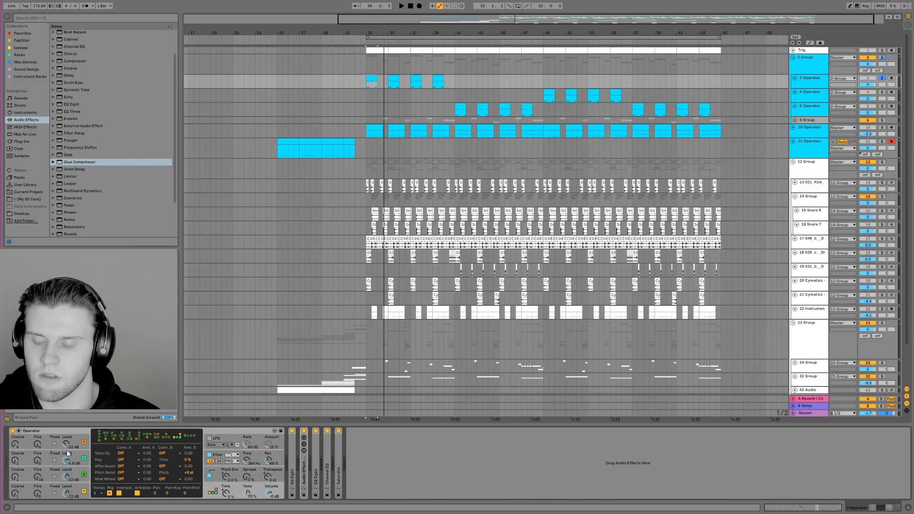
{"action": "left_click", "coordinate": [99, 437]}
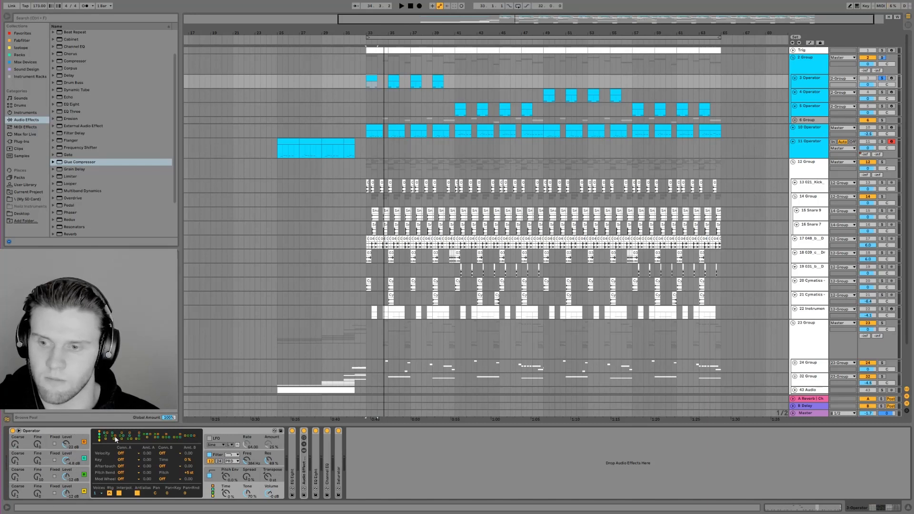
{"action": "left_click", "coordinate": [180, 436]}
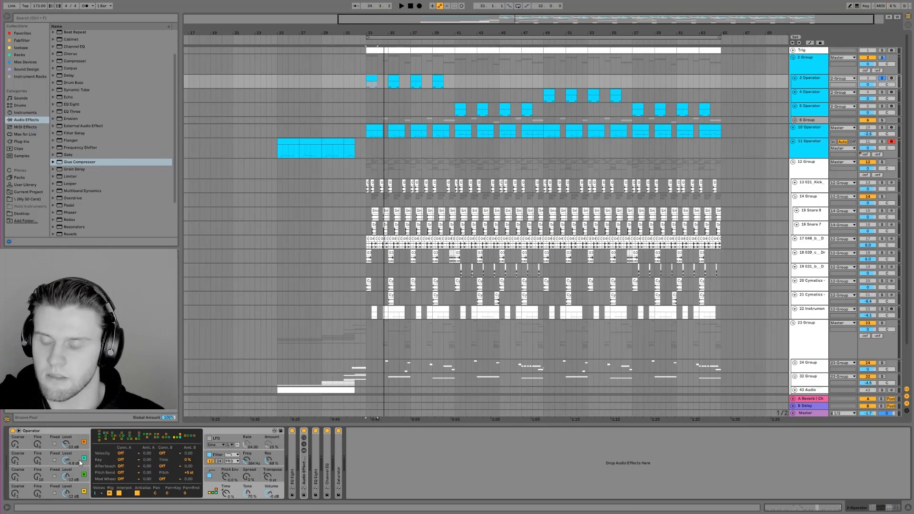
Examine the envelope, waveform and tuning settings of Operator's oscillators D, C, B and A
{"action": "left_click", "coordinate": [77, 488]}
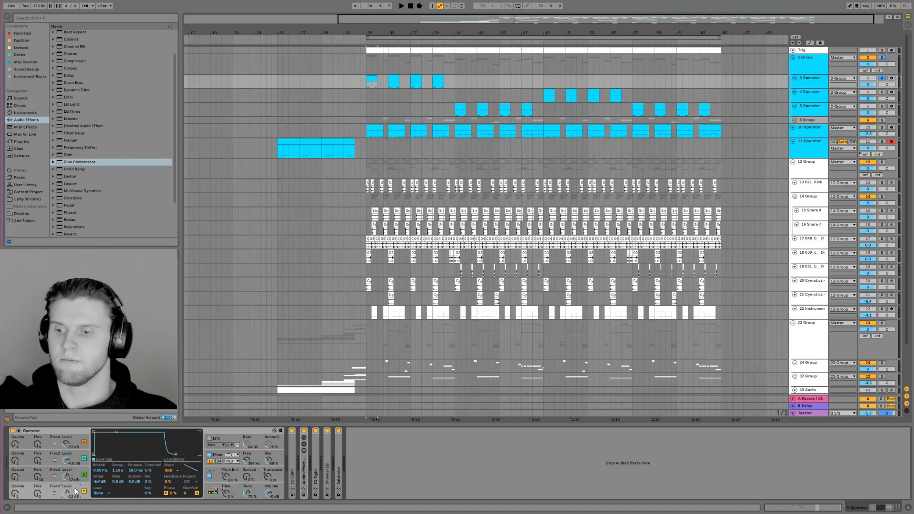
{"action": "left_click", "coordinate": [78, 478]}
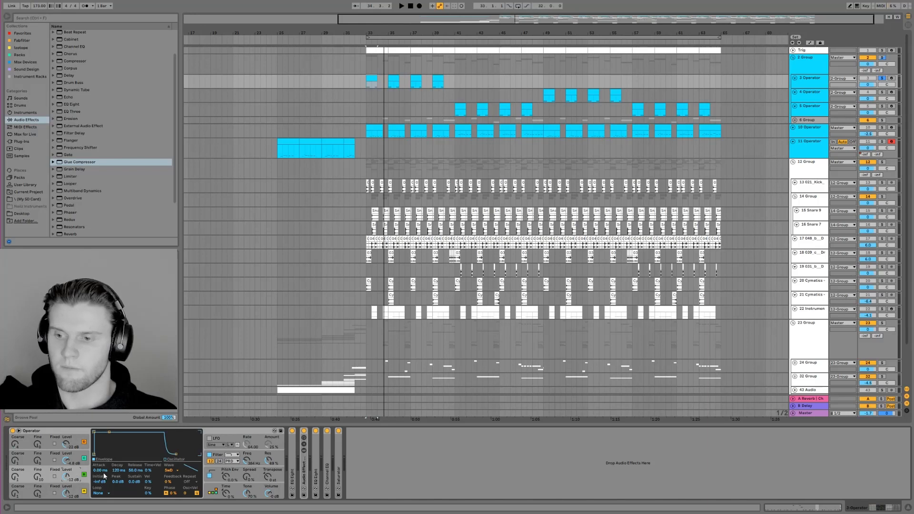
{"action": "left_click_drag", "start_coordinate": [39, 478], "coordinate": [39, 481]}
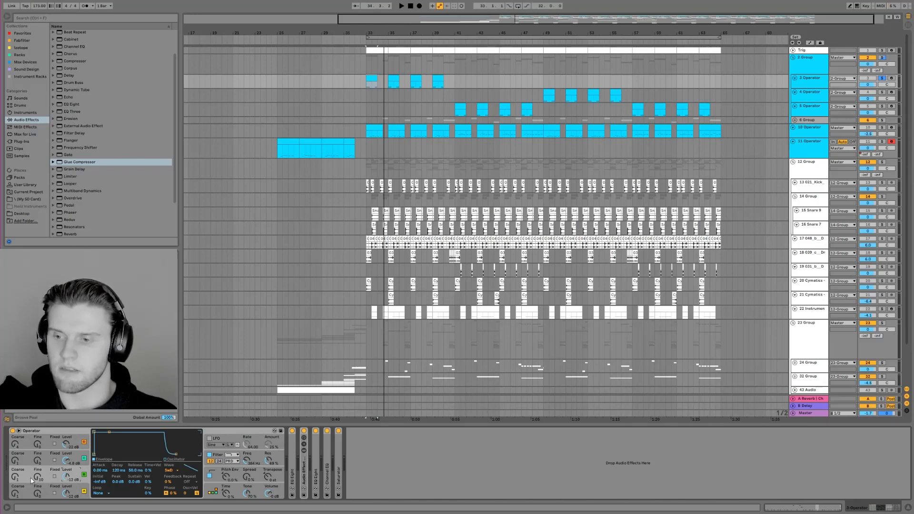
{"action": "left_click", "coordinate": [75, 460]}
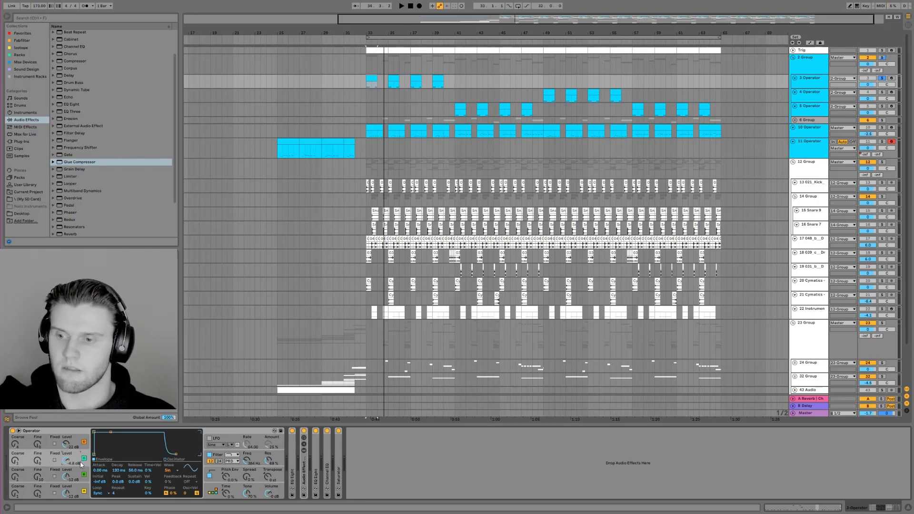
{"action": "left_click", "coordinate": [75, 443]}
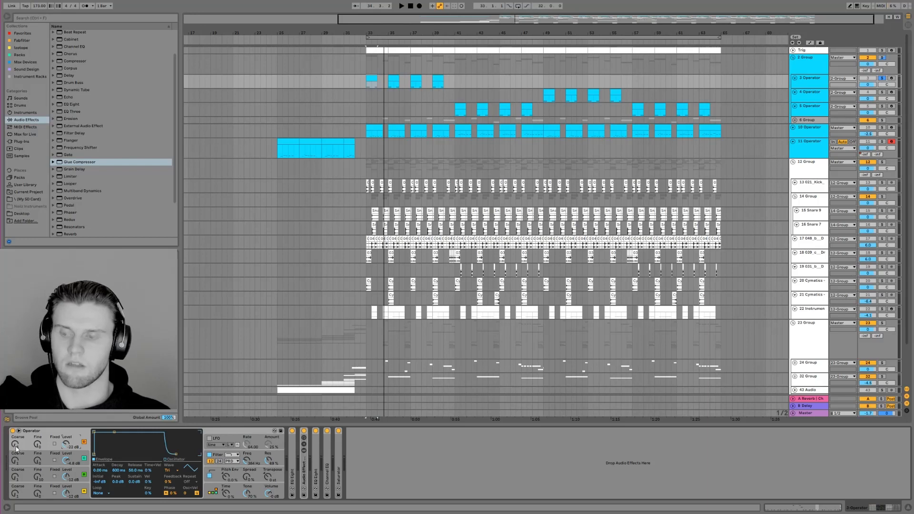
Switch off oscillators A and B in Operator so only C and D sound
{"action": "left_click", "coordinate": [77, 474]}
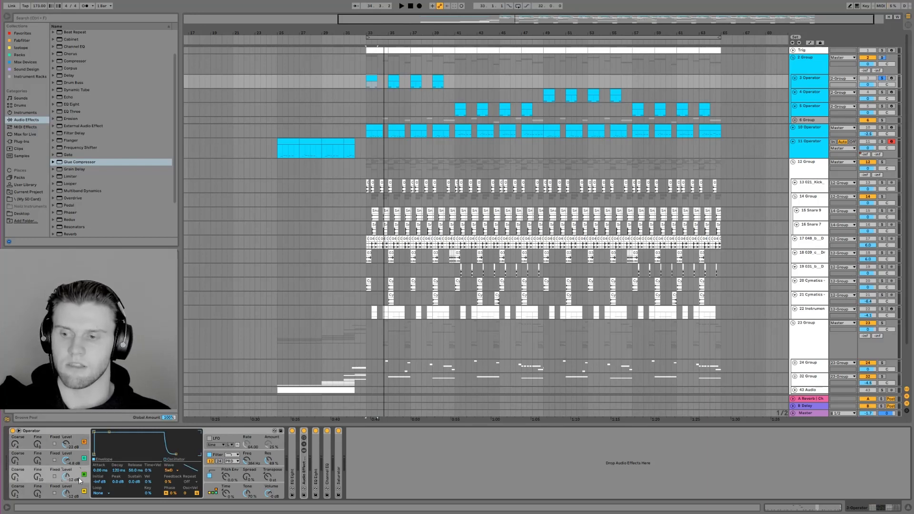
{"action": "left_click", "coordinate": [84, 459]}
{"action": "left_click", "coordinate": [84, 442]}
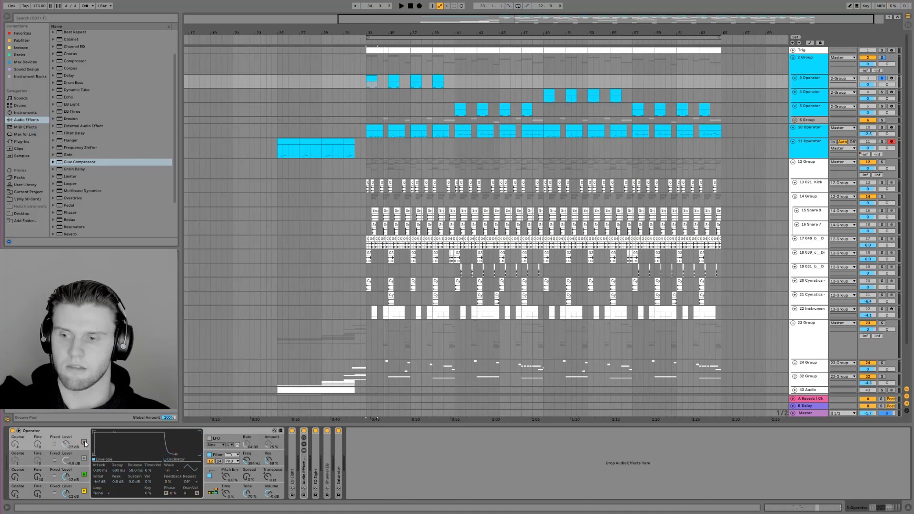
Bypass all the effects after Operator and arm the 3 Operator track
{"action": "left_click", "coordinate": [304, 431]}
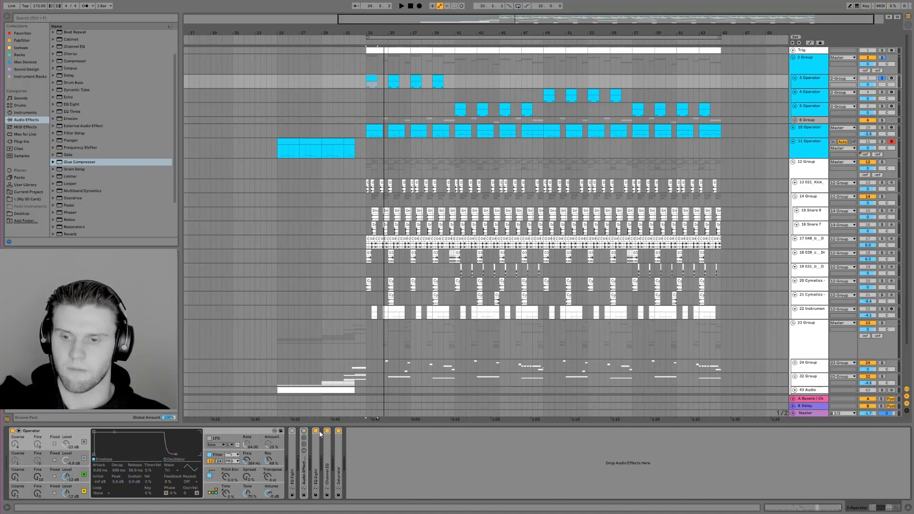
{"action": "left_click", "coordinate": [315, 431]}
{"action": "left_click", "coordinate": [327, 431]}
{"action": "left_click", "coordinate": [338, 431]}
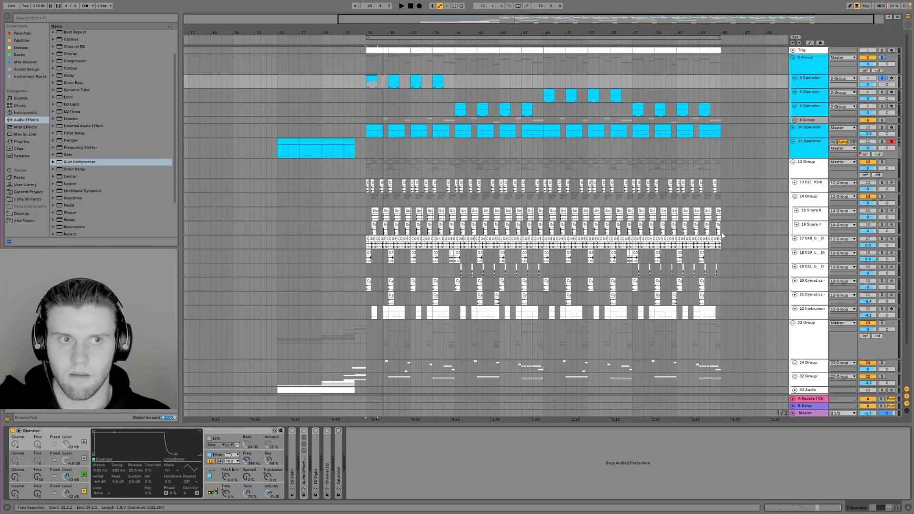
{"action": "left_click", "coordinate": [892, 79]}
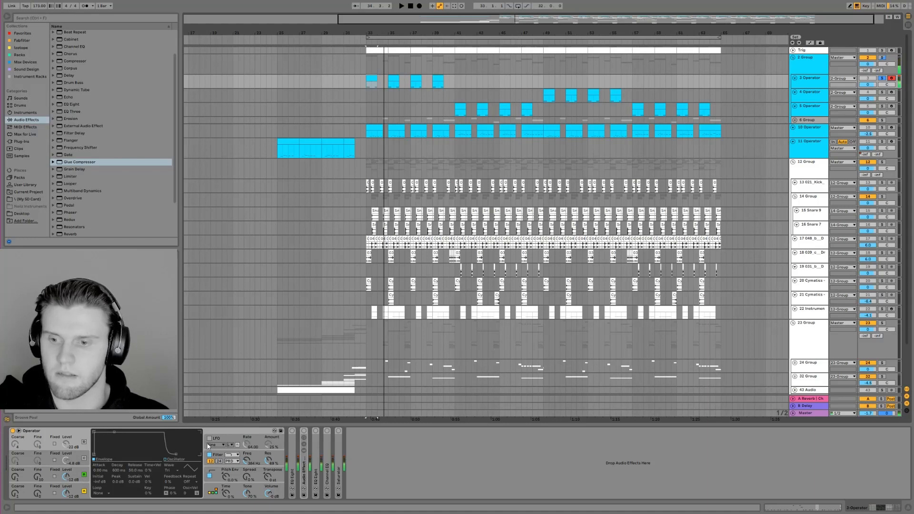
Switch Operator's filter off to compare the sound, turn it back on, and view oscillator C and the filter settings
{"action": "left_click", "coordinate": [209, 458]}
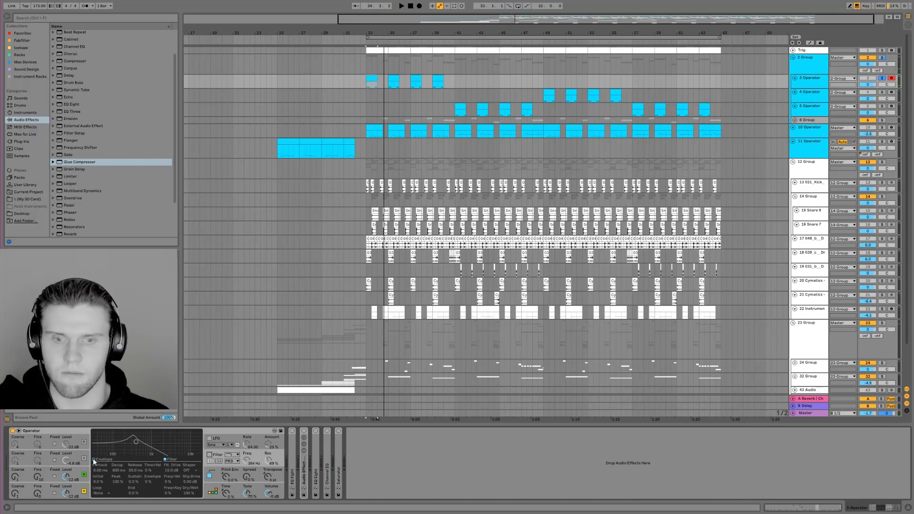
{"action": "left_click", "coordinate": [76, 473]}
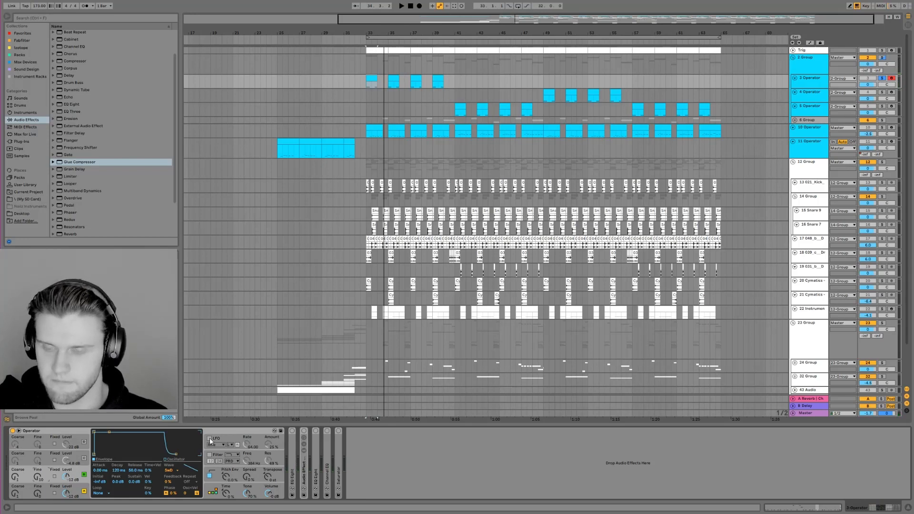
{"action": "left_click", "coordinate": [251, 459]}
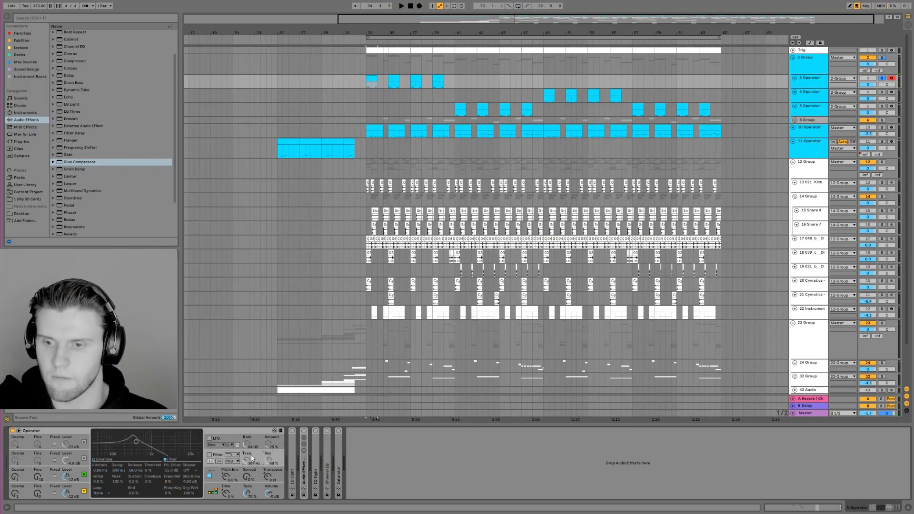
{"action": "left_click", "coordinate": [209, 455]}
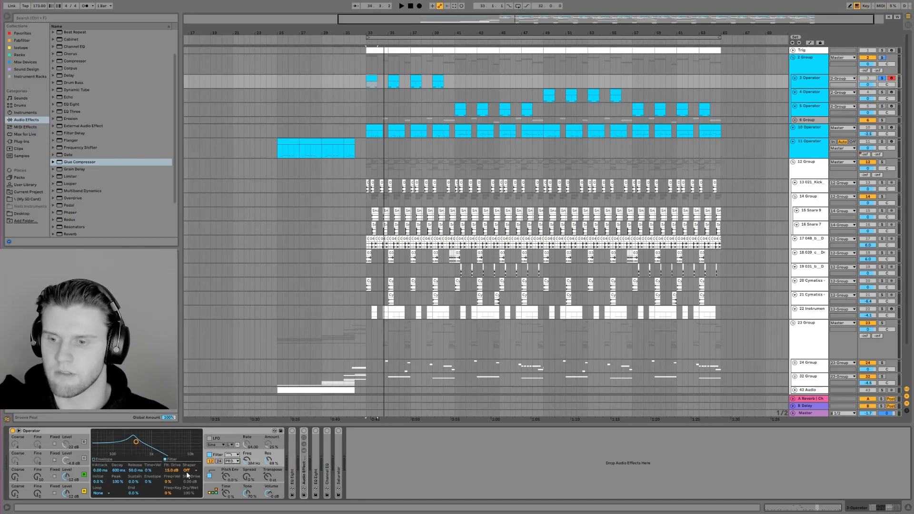
{"action": "left_click", "coordinate": [233, 461]}
{"action": "left_click", "coordinate": [233, 462]}
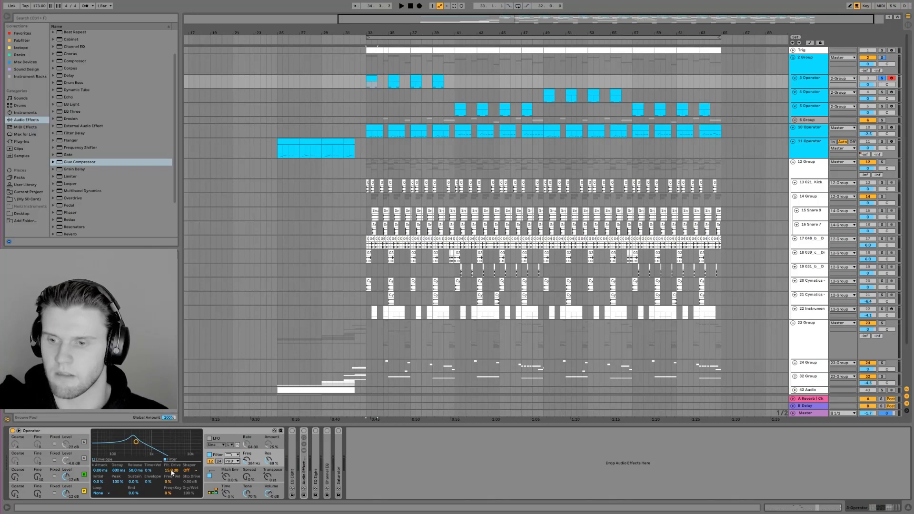
Isolate oscillators A and B by switching off C and D, and turn C and D back on
{"action": "left_click", "coordinate": [82, 474]}
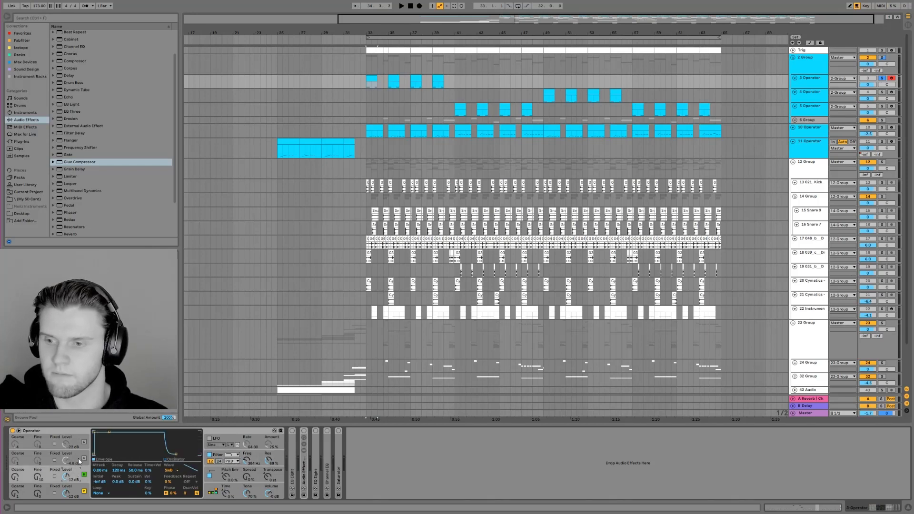
{"action": "left_click", "coordinate": [83, 491]}
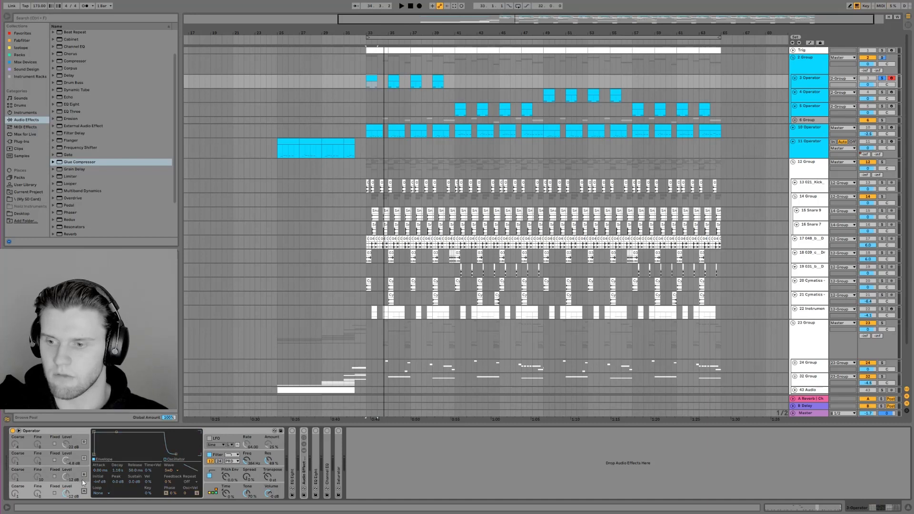
{"action": "left_click", "coordinate": [84, 458]}
{"action": "left_click", "coordinate": [84, 443]}
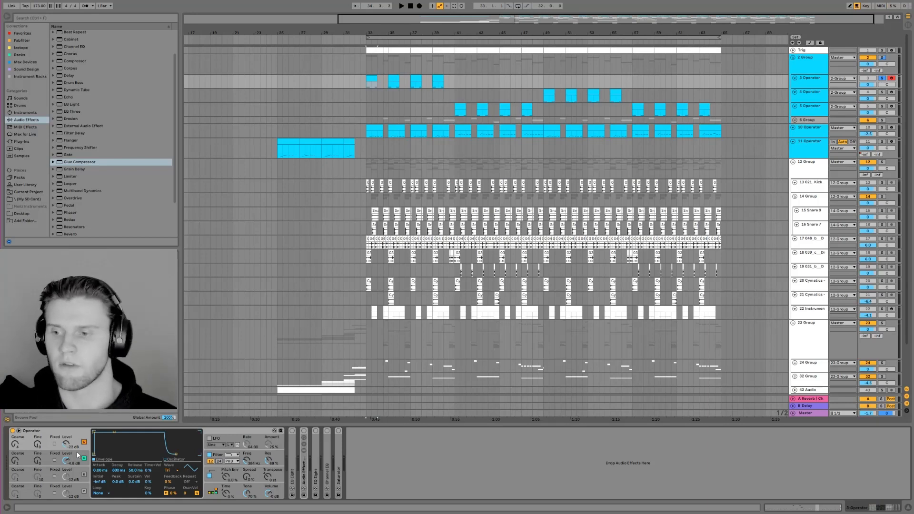
{"action": "left_click", "coordinate": [84, 475]}
{"action": "left_click", "coordinate": [84, 491]}
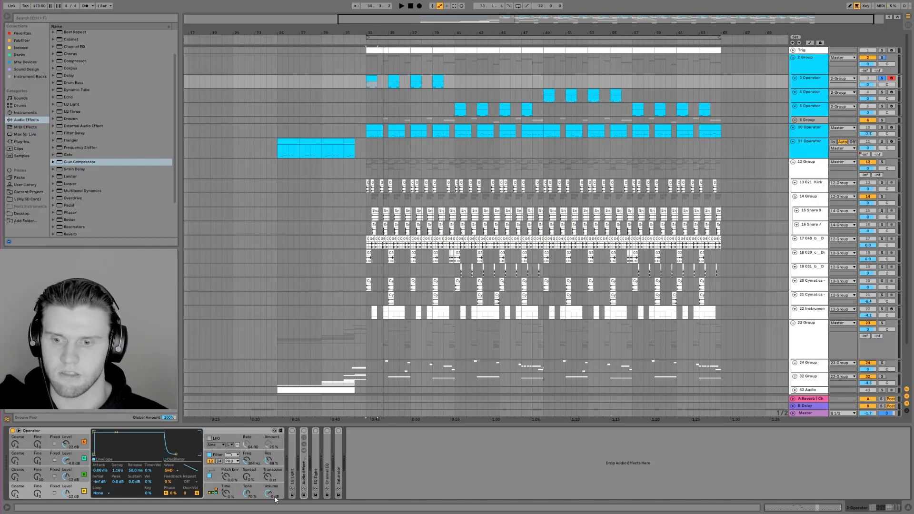
Expand the first EQ Eight after Operator and turn it on
{"action": "double_click", "coordinate": [292, 460]}
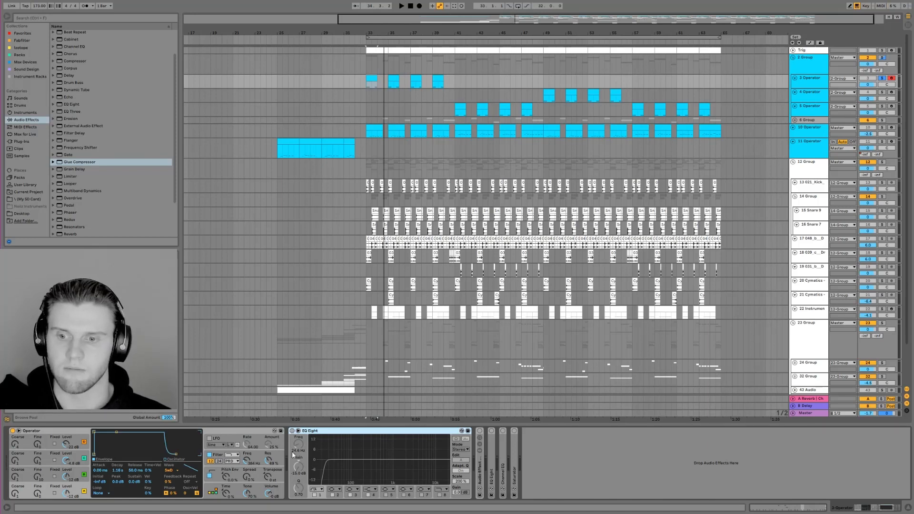
{"action": "left_click", "coordinate": [292, 430]}
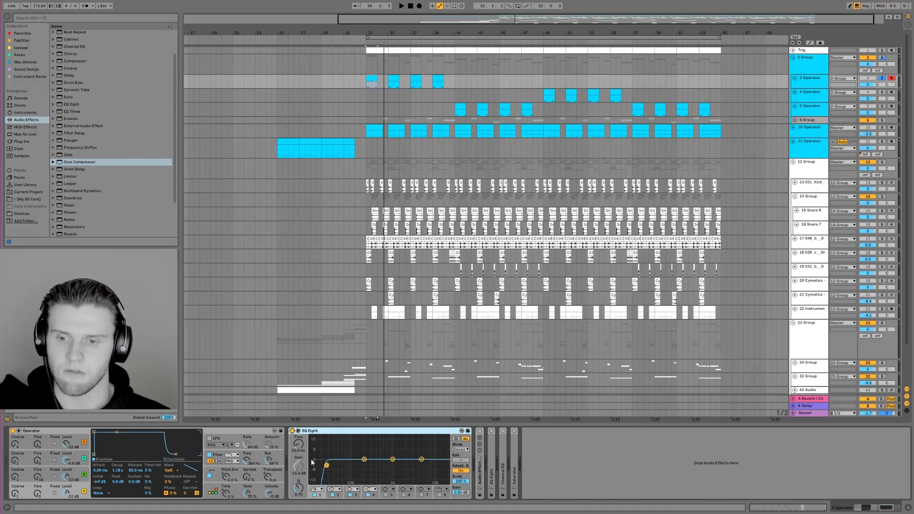
Raise the low-cut frequency of the first EQ Eight after Operator slightly while playing a note, and collapse the device
{"action": "key", "text": "f"}
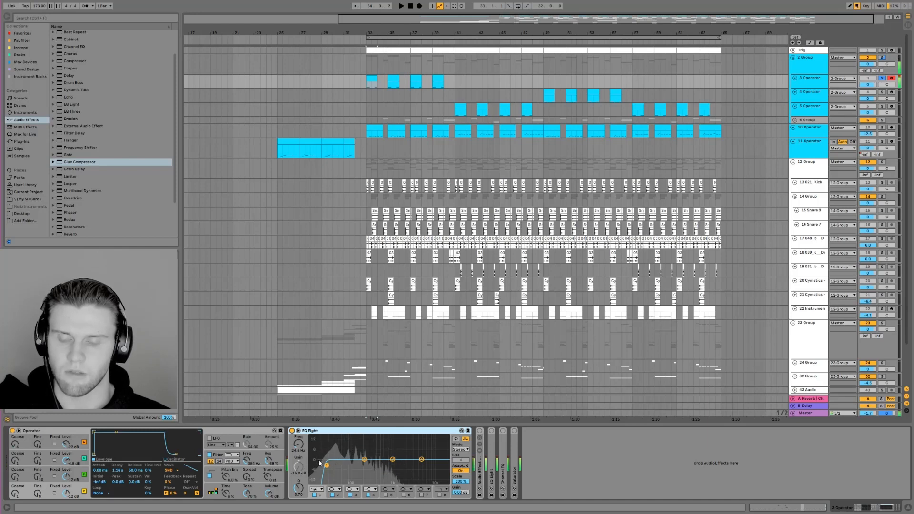
{"action": "mouse_move", "coordinate": [327, 465]}
{"action": "left_mouse_down"}
{"action": "mouse_move", "coordinate": [315, 465]}
{"action": "mouse_move", "coordinate": [328, 465]}
{"action": "left_mouse_up"}
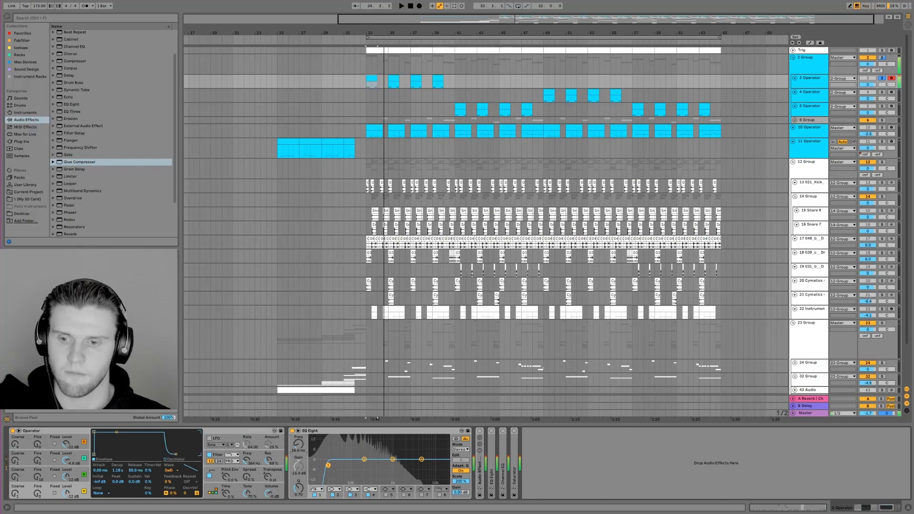
{"action": "double_click", "coordinate": [312, 431]}
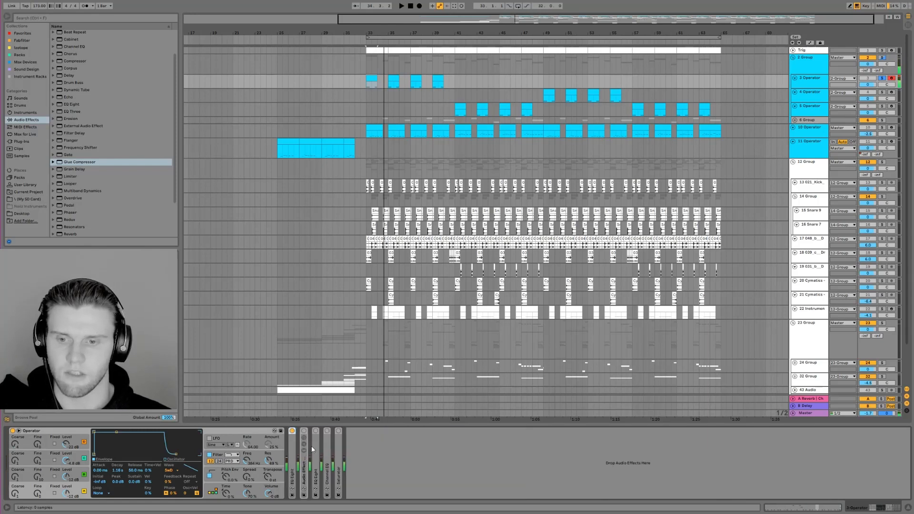
Expand the Audio Effect Rack, turn it on, and solo its third chain to hear it alone
{"action": "double_click", "coordinate": [306, 434]}
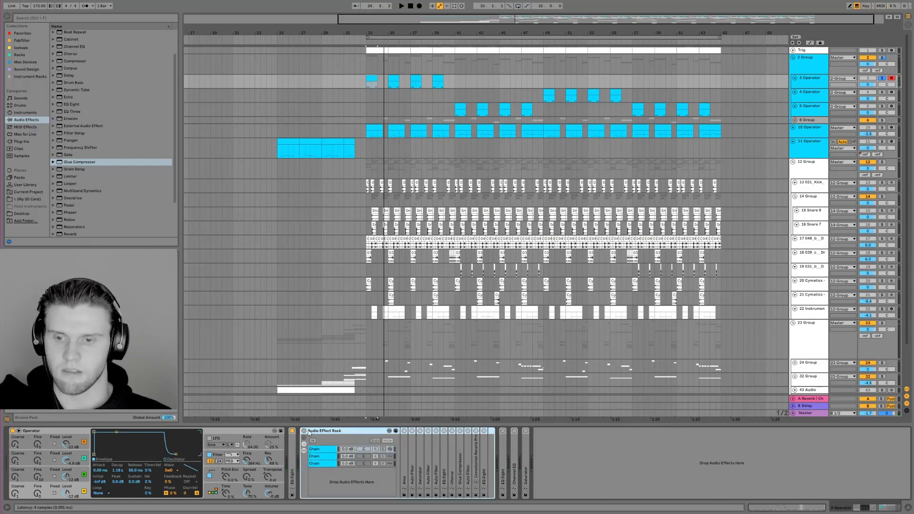
{"action": "left_click", "coordinate": [305, 430]}
{"action": "left_click", "coordinate": [371, 463]}
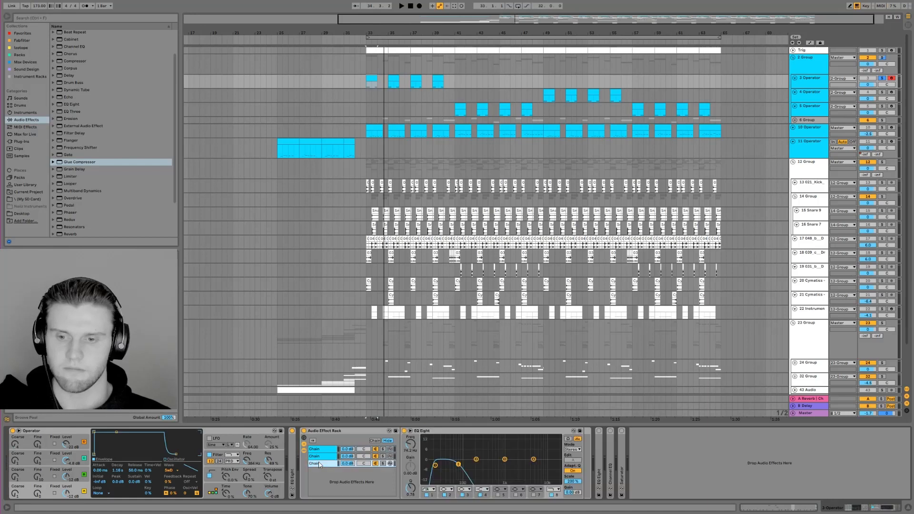
{"action": "left_click", "coordinate": [382, 464]}
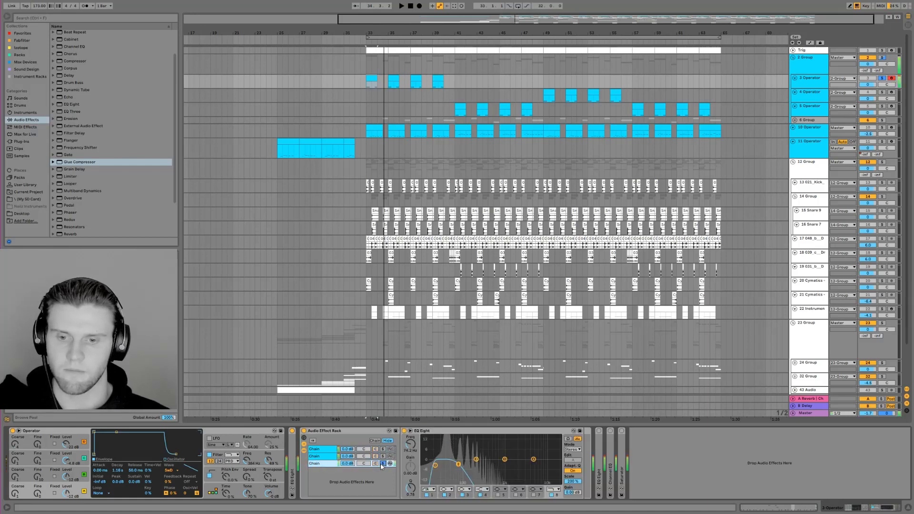
Solo the rack's second chain and delete the effect between its EQ Eight and Glue Compressor
{"action": "left_click", "coordinate": [383, 456]}
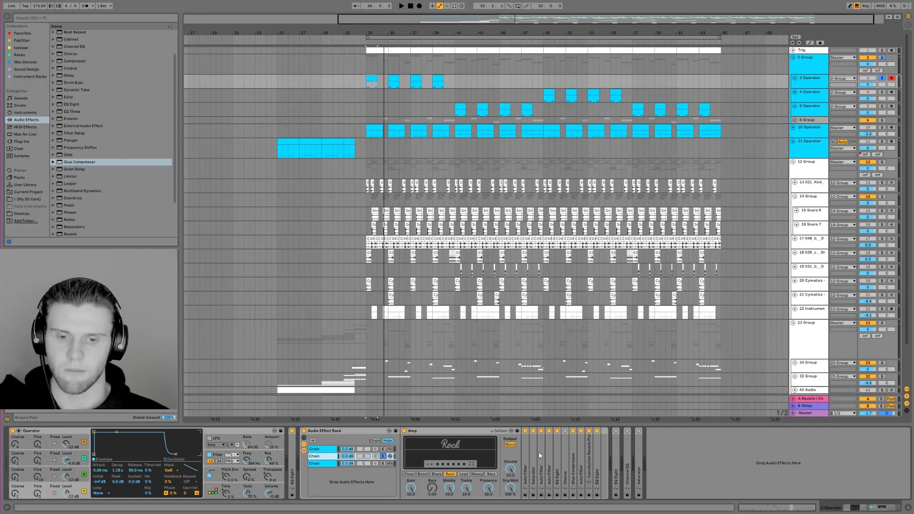
{"action": "left_click", "coordinate": [565, 454]}
{"action": "key", "text": "Delete"}
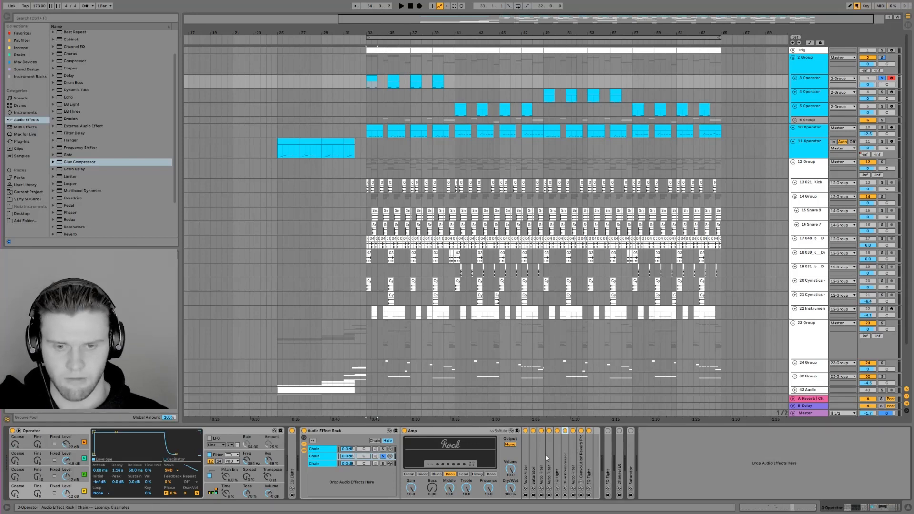
Examine the Convolution Reverb Pro settings in the second chain, compare the sound with the chain's solo off and on, and collapse the reverb
{"action": "double_click", "coordinate": [583, 456]}
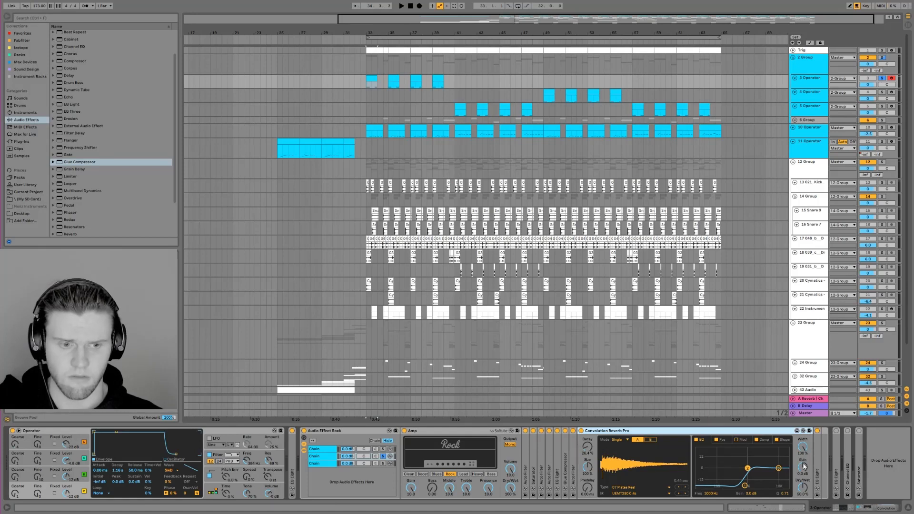
{"action": "left_click_drag", "start_coordinate": [802, 447], "coordinate": [802, 497]}
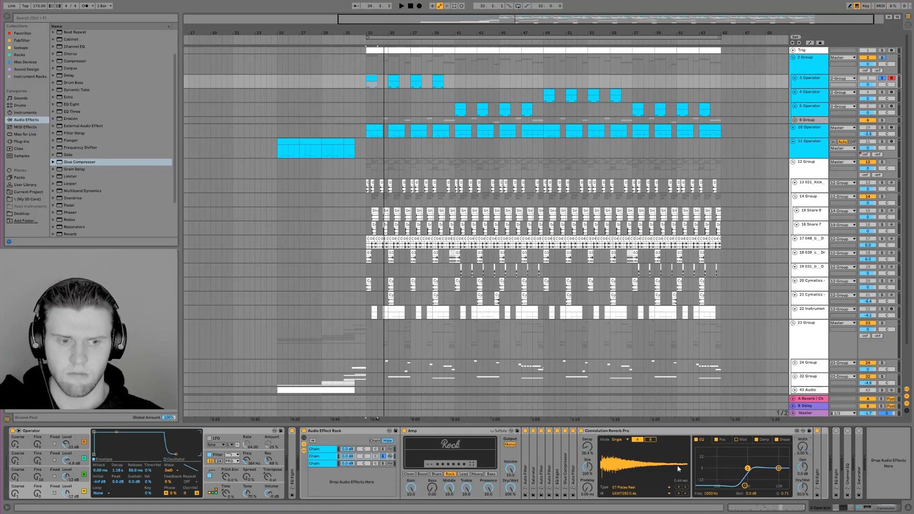
{"action": "left_click", "coordinate": [383, 456]}
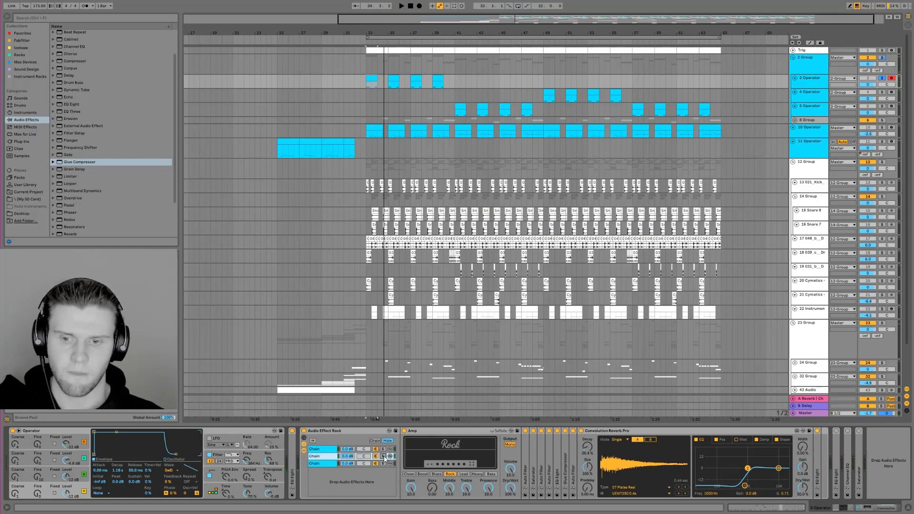
{"action": "left_click", "coordinate": [383, 457]}
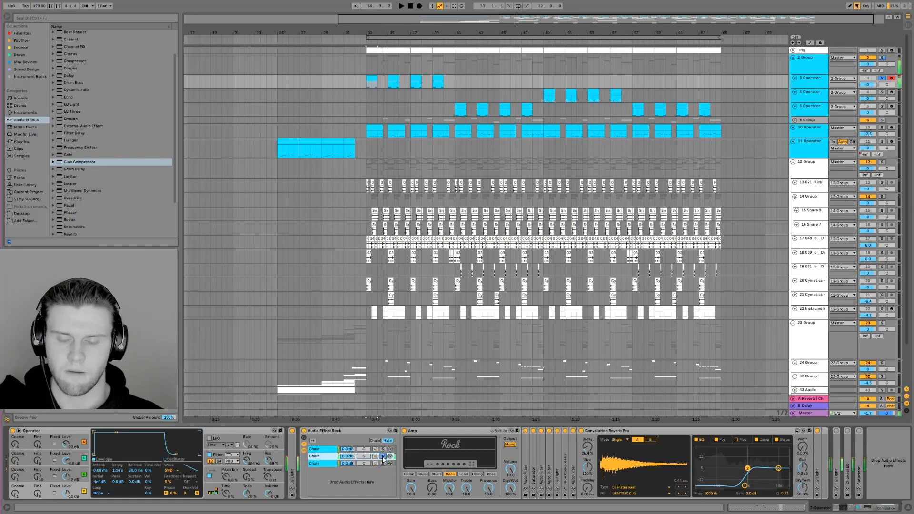
{"action": "double_click", "coordinate": [755, 431]}
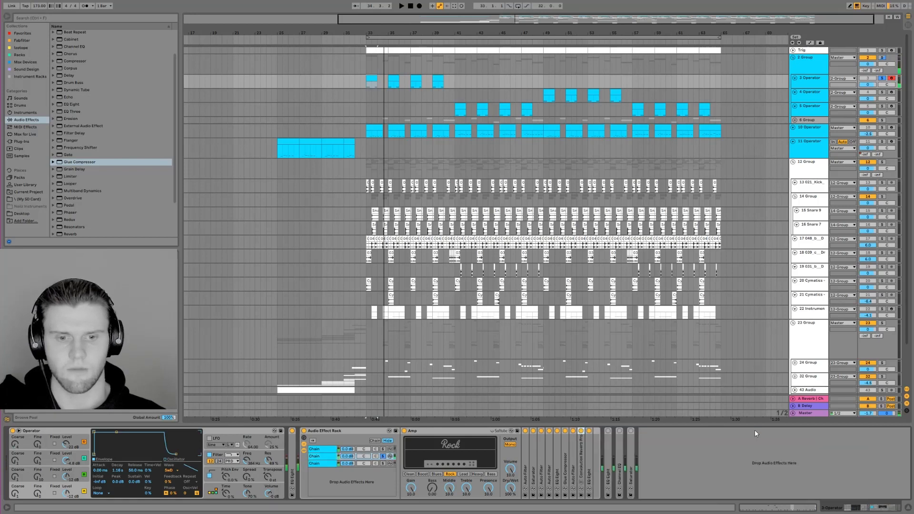
Bypass every effect after Amp in the second chain, and compare the sound with Amp off and on
{"action": "left_click", "coordinate": [525, 431]}
{"action": "left_click", "coordinate": [533, 430]}
{"action": "left_click", "coordinate": [541, 432]}
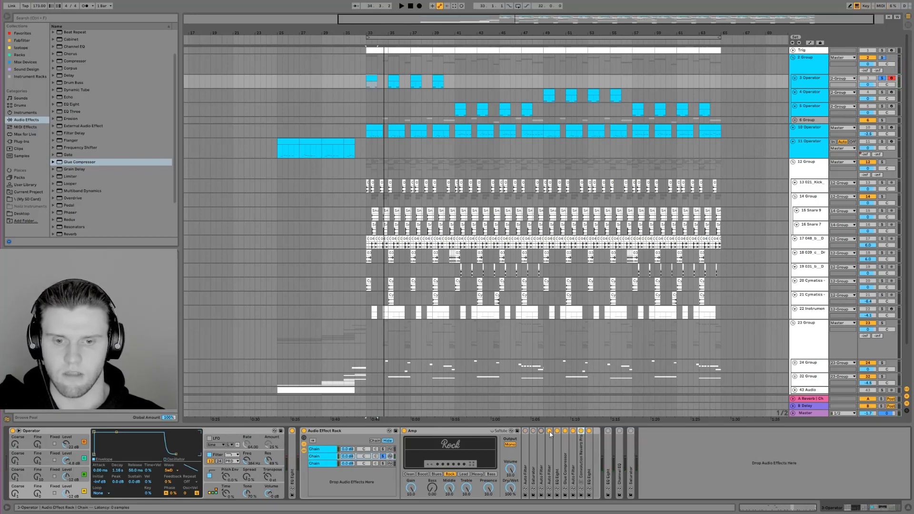
{"action": "left_click", "coordinate": [557, 431]}
{"action": "left_click", "coordinate": [565, 431]}
{"action": "left_click", "coordinate": [573, 431]}
{"action": "left_click", "coordinate": [580, 431]}
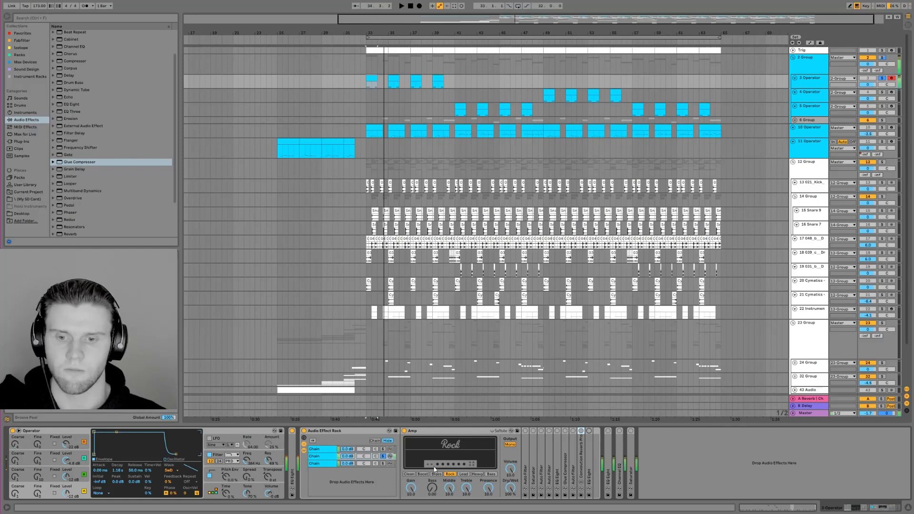
{"action": "left_click", "coordinate": [405, 431]}
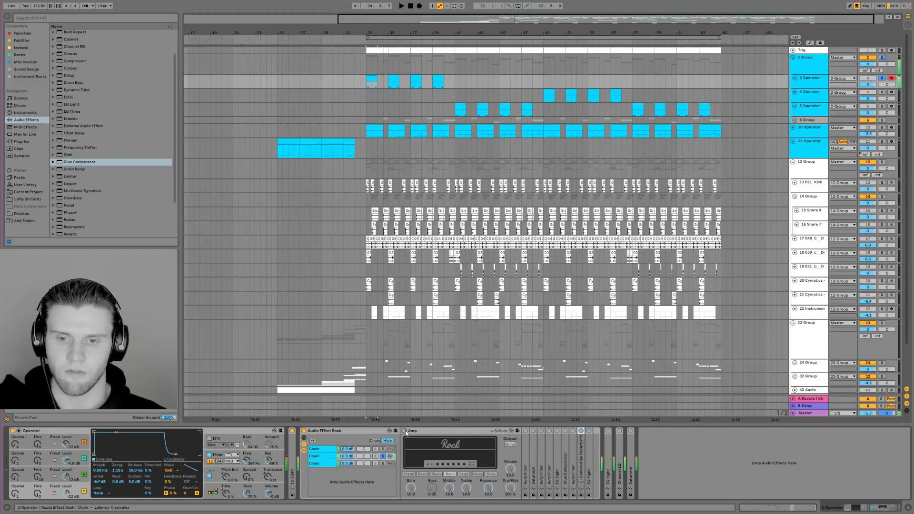
{"action": "left_click", "coordinate": [405, 431]}
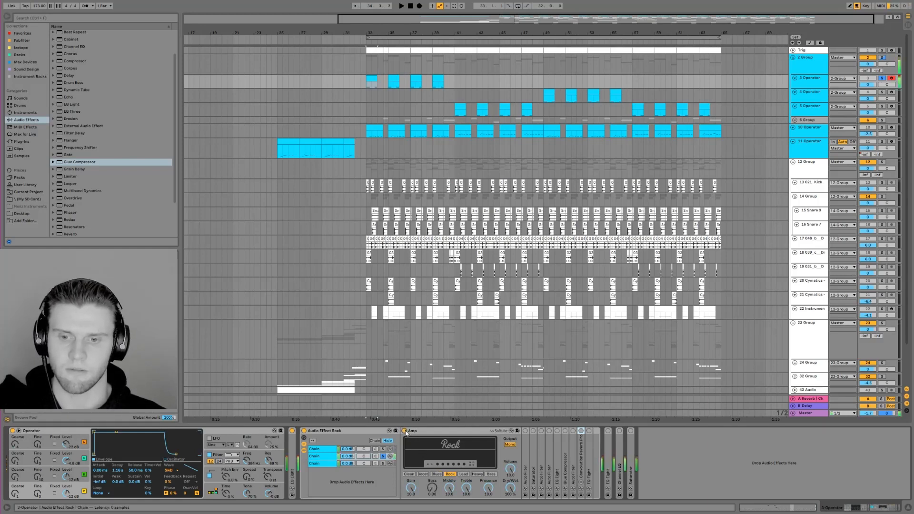
Turn on the Auto Filter directly after Amp, review its settings alongside Amp, and collapse both devices
{"action": "double_click", "coordinate": [525, 444]}
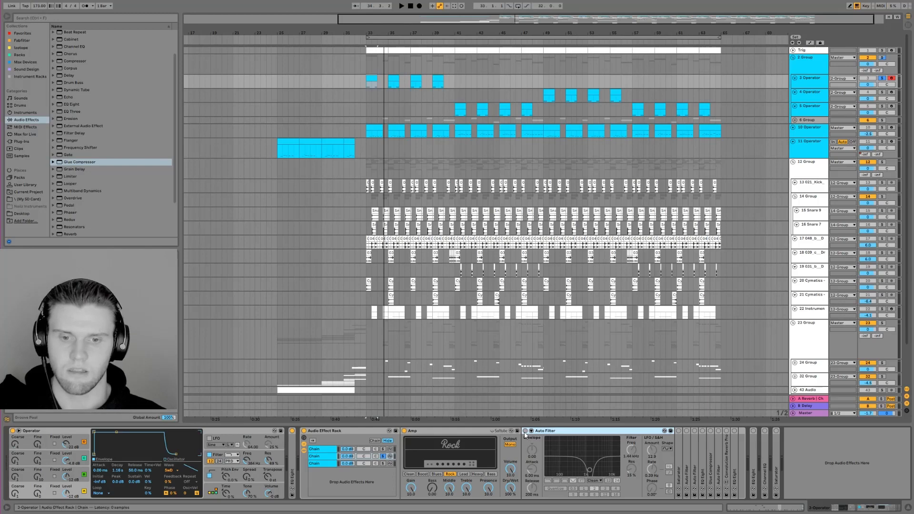
{"action": "double_click", "coordinate": [432, 431]}
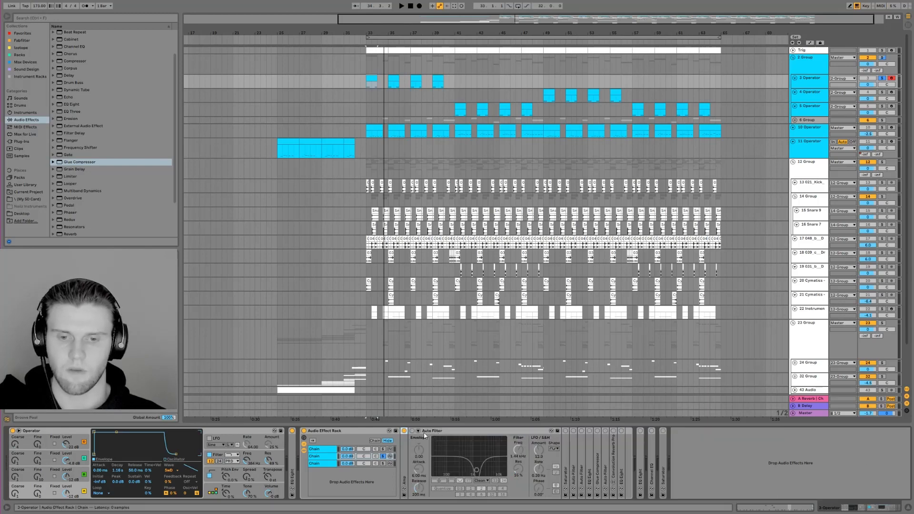
{"action": "left_click", "coordinate": [413, 431]}
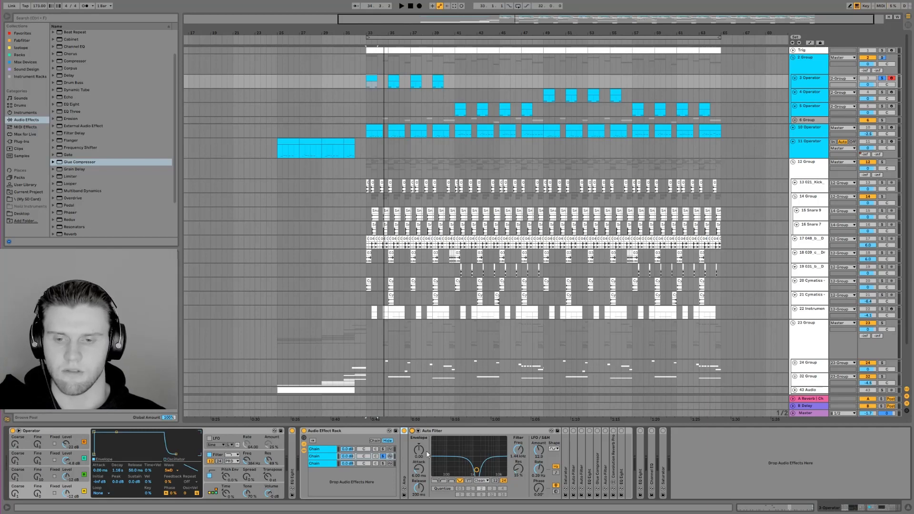
{"action": "double_click", "coordinate": [403, 457]}
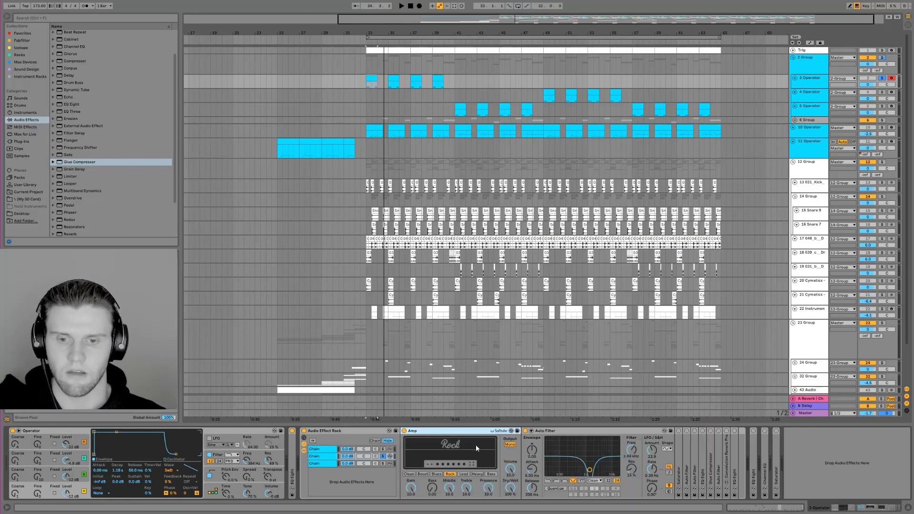
{"action": "double_click", "coordinate": [457, 431]}
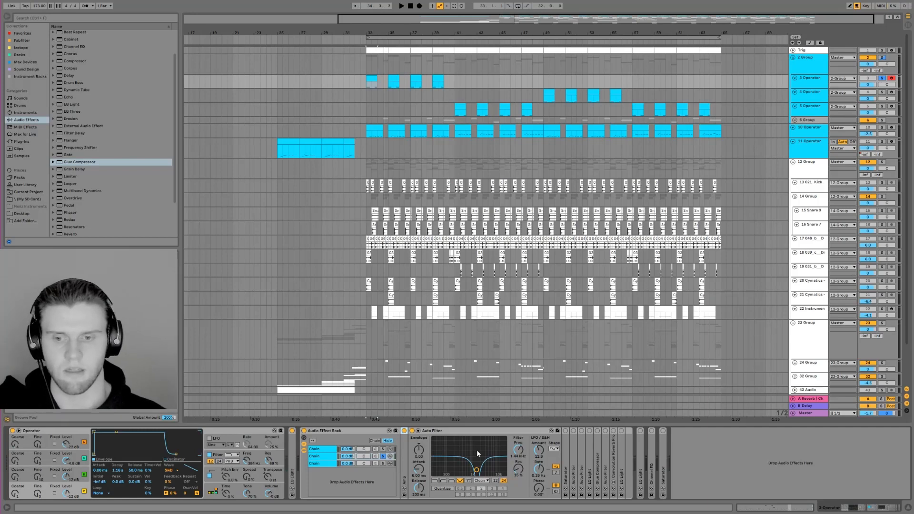
{"action": "double_click", "coordinate": [528, 430]}
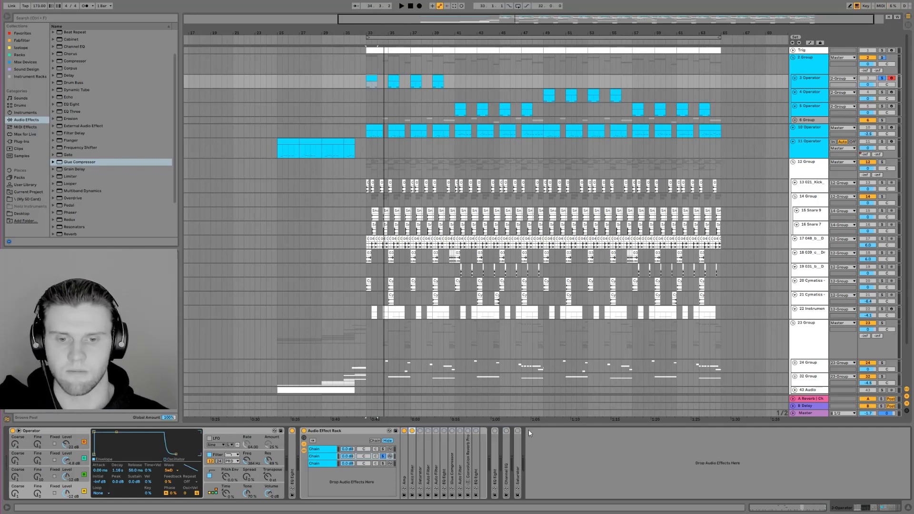
Turn on the Saturator in the second chain, play a note and review it with the preceding Auto Filter, and collapse both devices
{"action": "double_click", "coordinate": [424, 442]}
{"action": "left_click", "coordinate": [420, 430]}
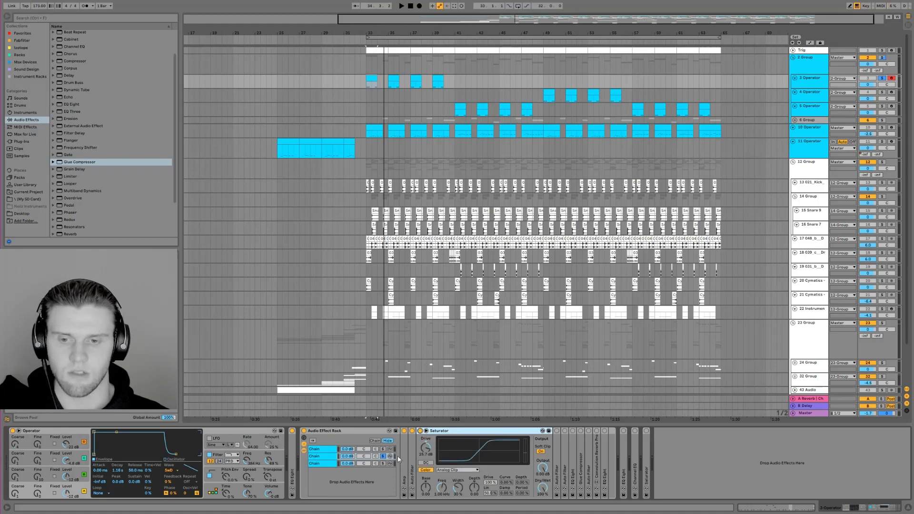
{"action": "double_click", "coordinate": [415, 453]}
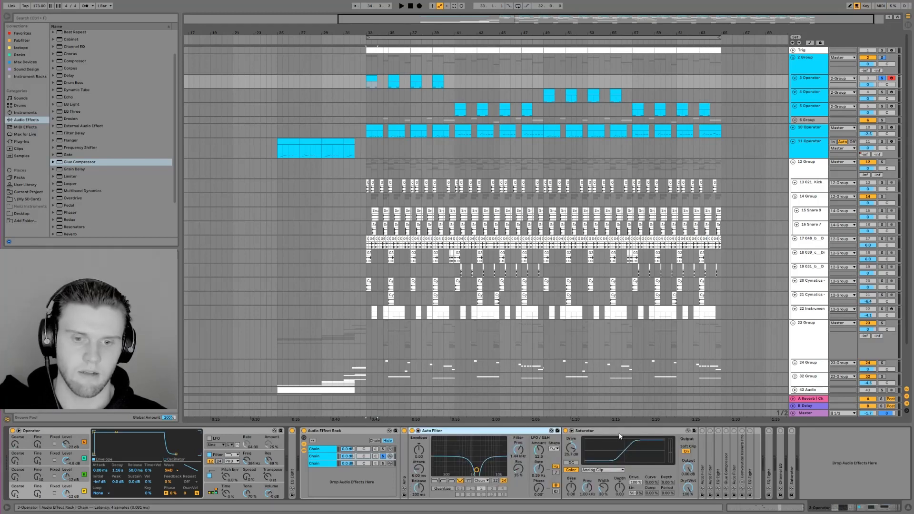
{"action": "key", "text": "a"}
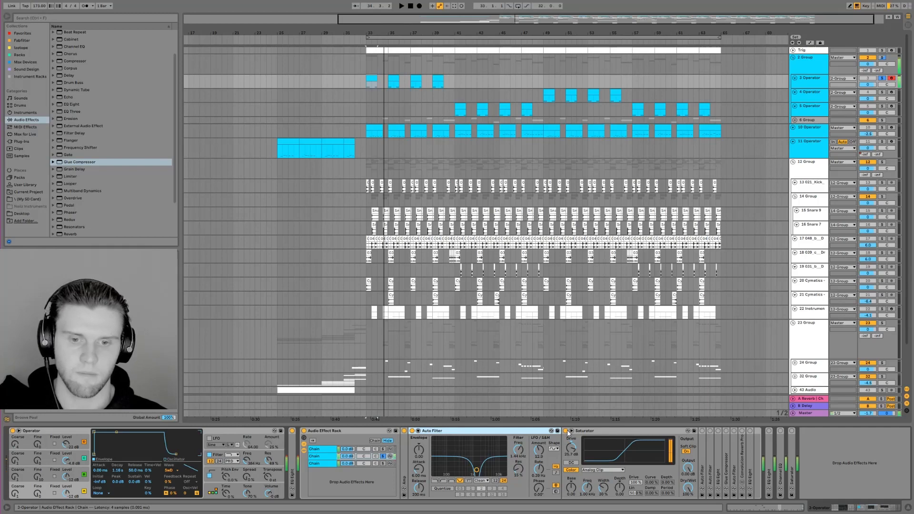
{"action": "double_click", "coordinate": [520, 433]}
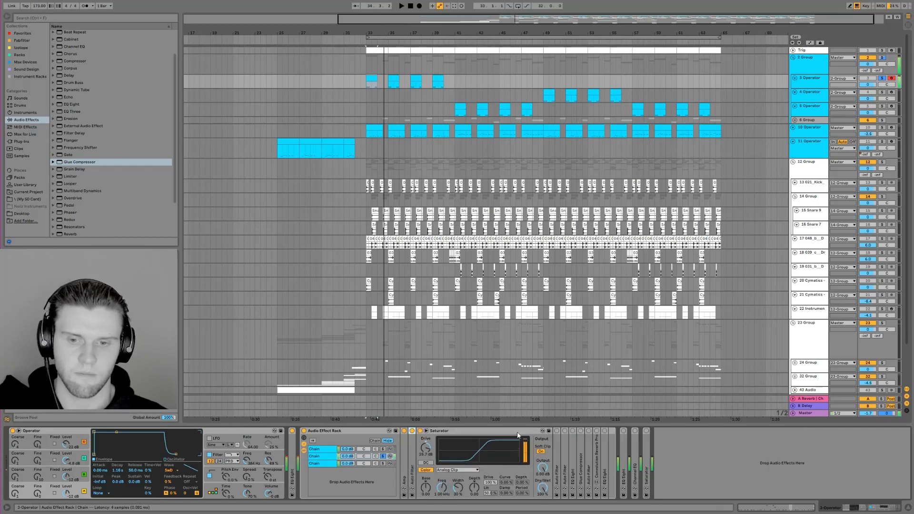
{"action": "double_click", "coordinate": [473, 432]}
{"action": "double_click", "coordinate": [422, 441]}
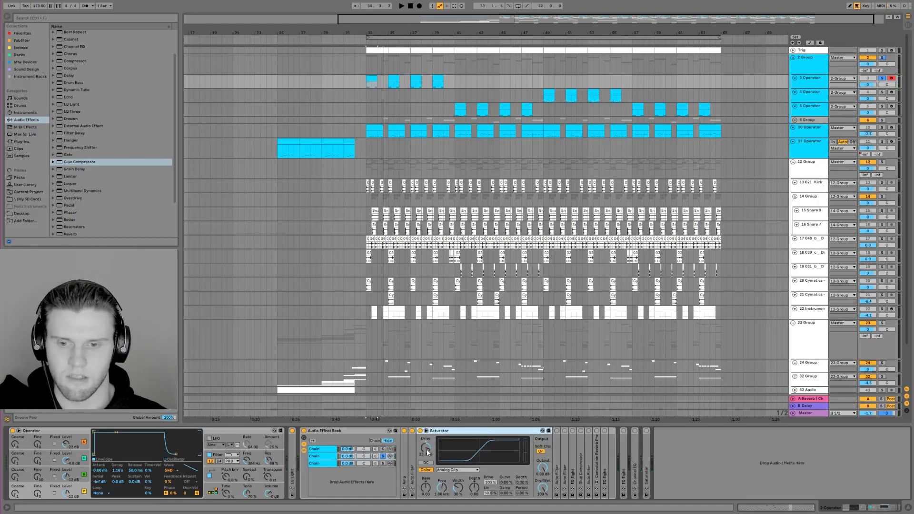
{"action": "double_click", "coordinate": [459, 434]}
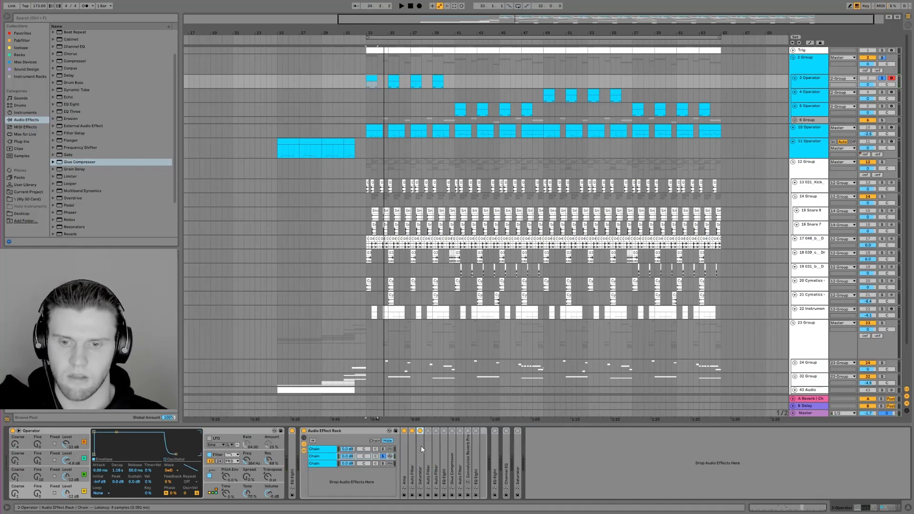
Turn on the Auto Filter directly after the Saturator, compare its settings with the first Auto Filter, and collapse both
{"action": "double_click", "coordinate": [427, 446]}
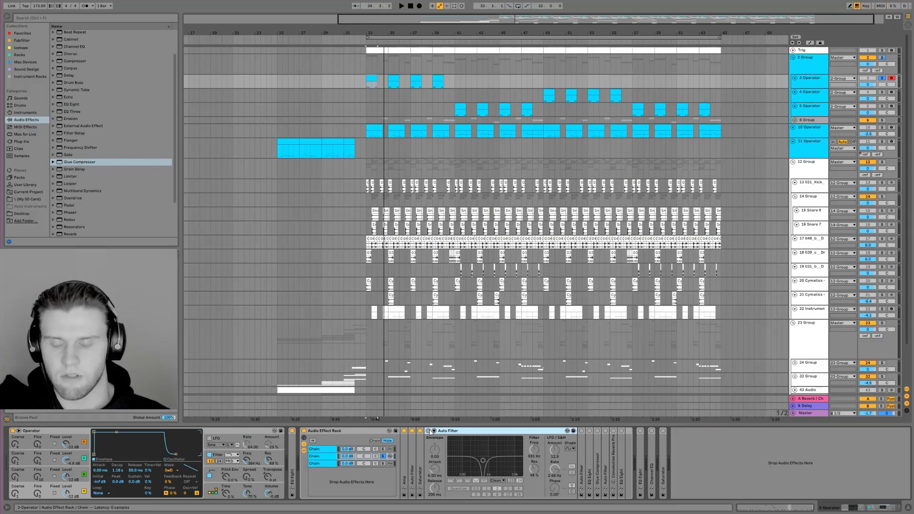
{"action": "double_click", "coordinate": [413, 453]}
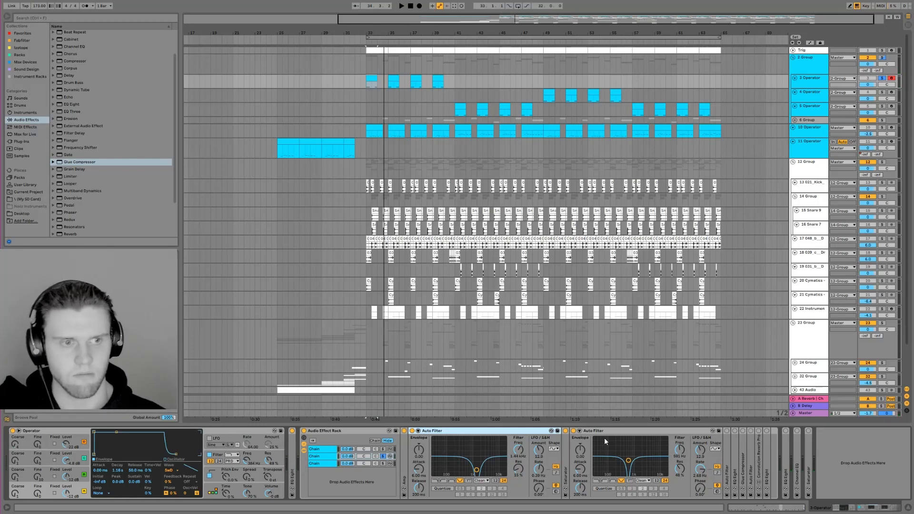
{"action": "double_click", "coordinate": [454, 430]}
{"action": "double_click", "coordinate": [454, 429]}
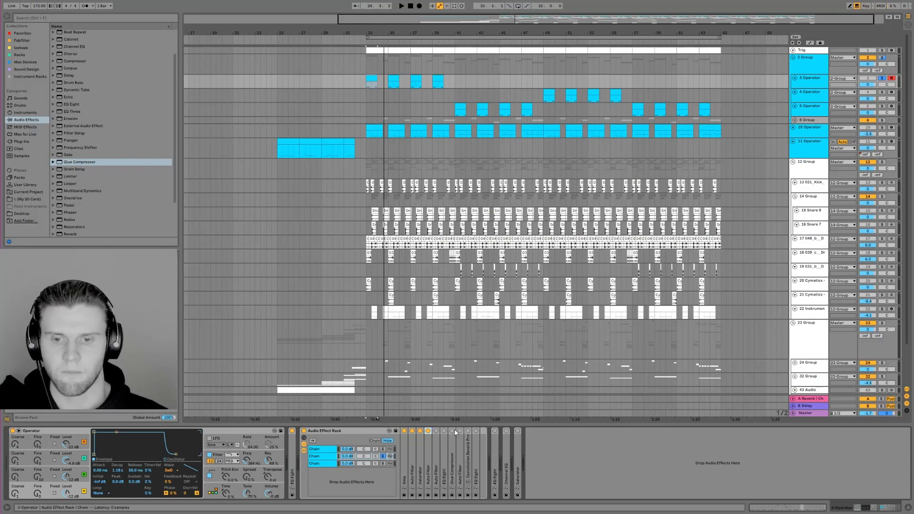
Turn on the second chain's third Auto Filter and following EQ Eight, and solo the rack's third chain
{"action": "double_click", "coordinate": [436, 448]}
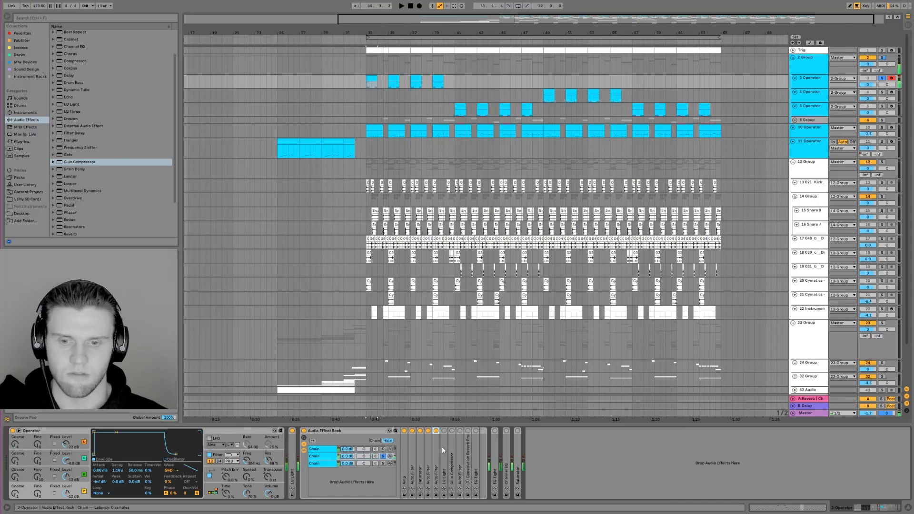
{"action": "double_click", "coordinate": [442, 446]}
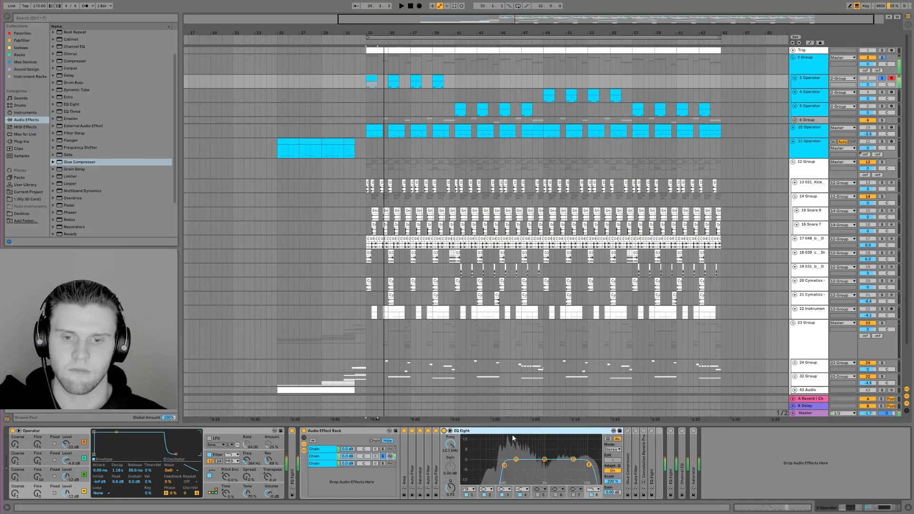
{"action": "left_click", "coordinate": [383, 464]}
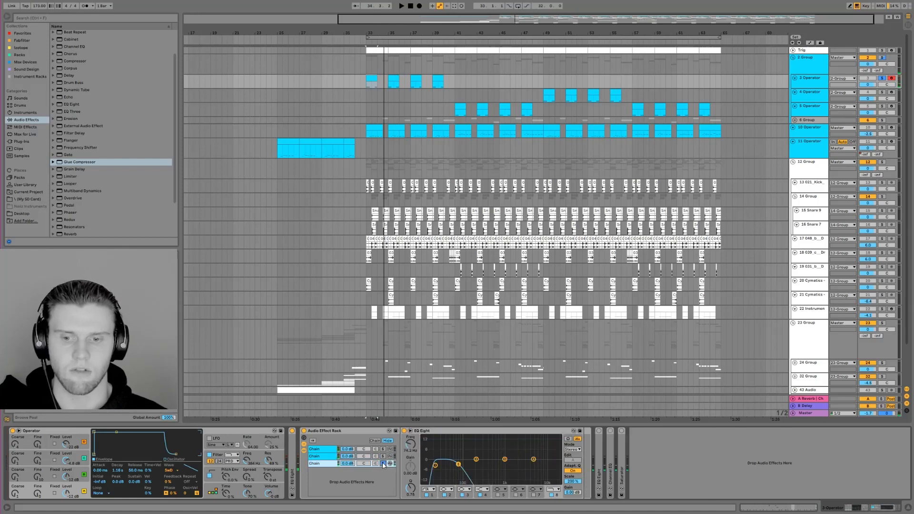
Solo the rack's second chain, turn on its Glue Compressor, compare it with the preceding EQ Eight, and collapse both devices
{"action": "left_click", "coordinate": [383, 456]}
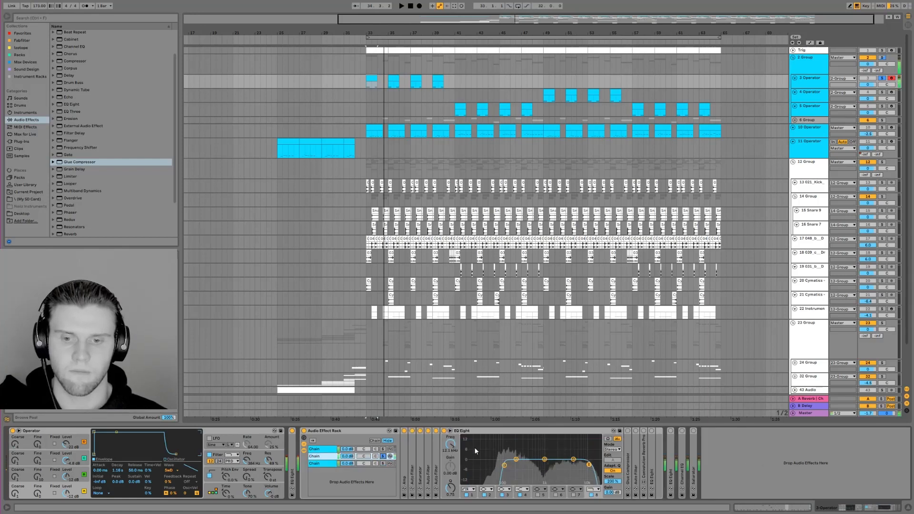
{"action": "double_click", "coordinate": [518, 432]}
{"action": "double_click", "coordinate": [452, 433]}
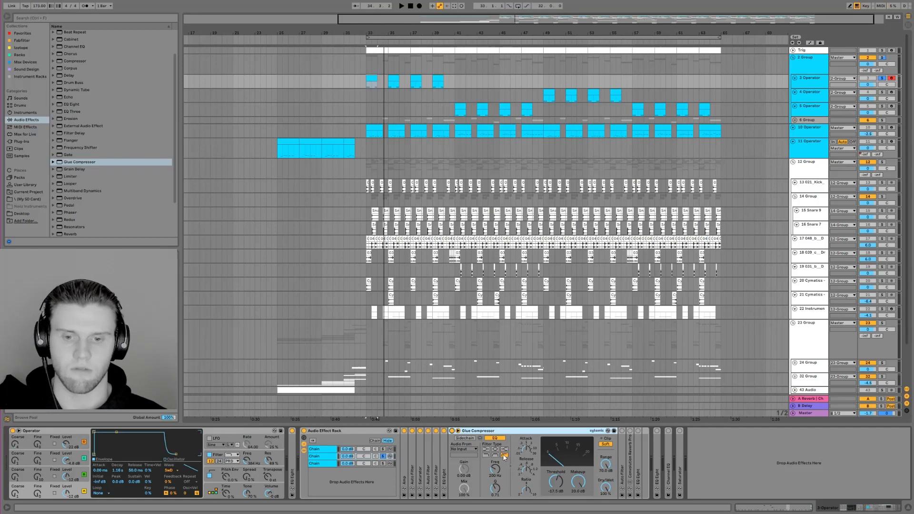
{"action": "double_click", "coordinate": [442, 444]}
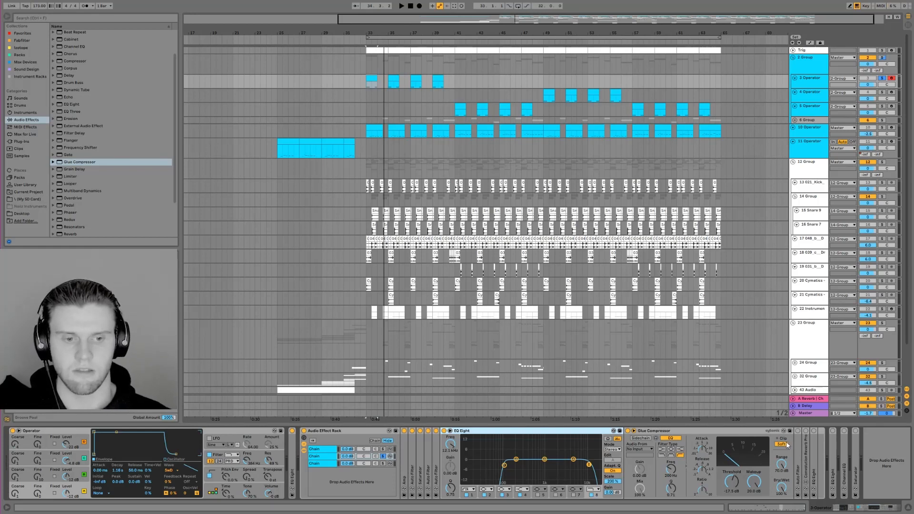
{"action": "left_click", "coordinate": [633, 431]}
{"action": "double_click", "coordinate": [547, 431]}
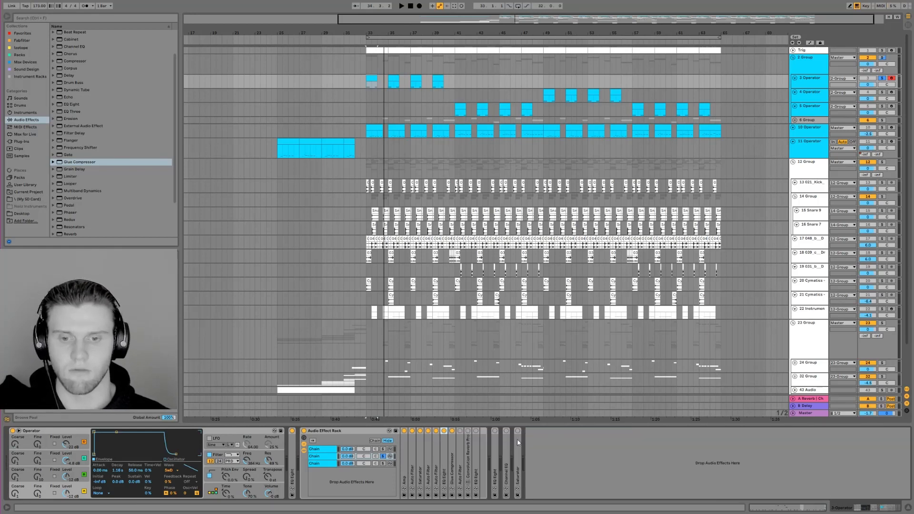
Review the second chain's last Auto Filter, collapse it, and slightly shorten the decay of the following Convolution Reverb Pro
{"action": "double_click", "coordinate": [458, 458]}
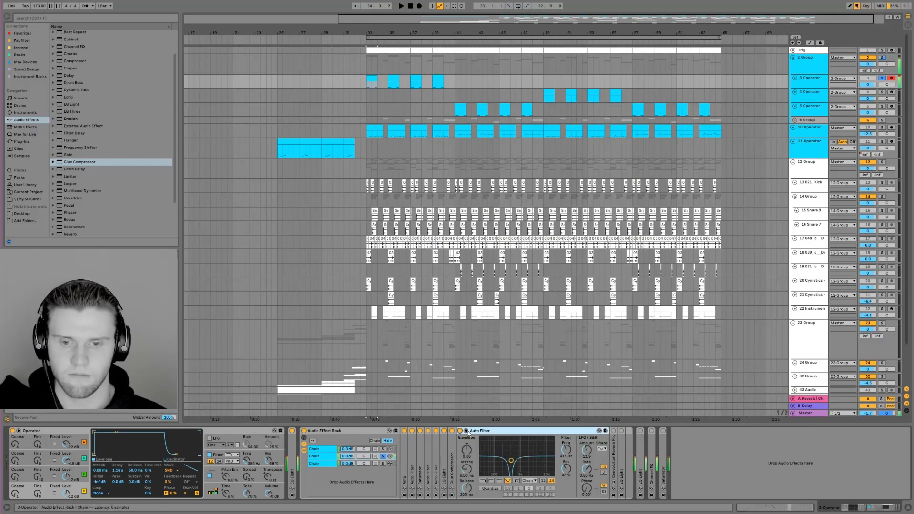
{"action": "double_click", "coordinate": [614, 448]}
{"action": "double_click", "coordinate": [470, 431]}
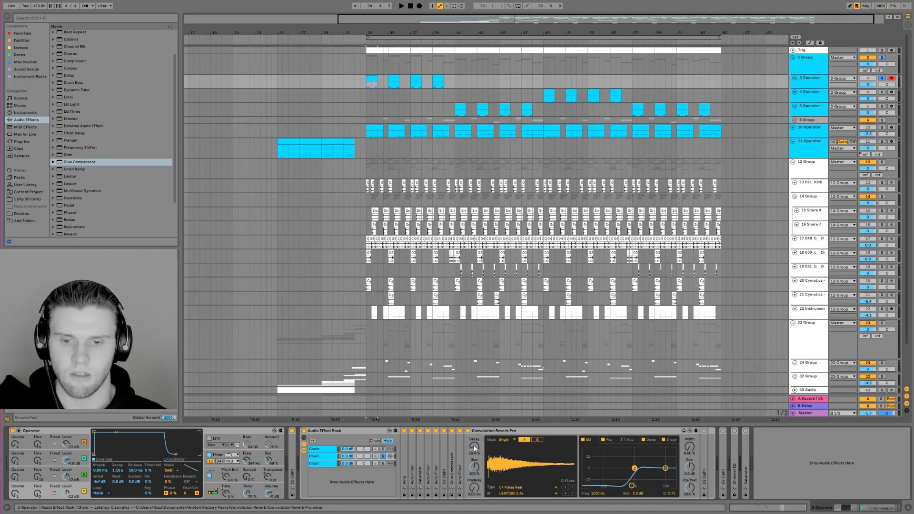
{"action": "left_click_drag", "start_coordinate": [474, 447], "coordinate": [473, 445]}
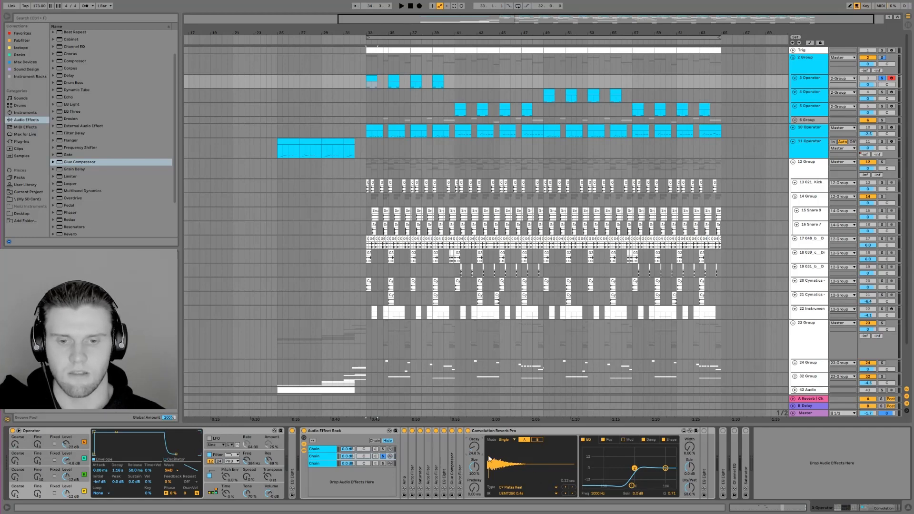
Check the effect devices on the 24 Group, 14 Group, kick and 6 Group tracks, and return to the 3 Operator track
{"action": "left_click", "coordinate": [814, 367]}
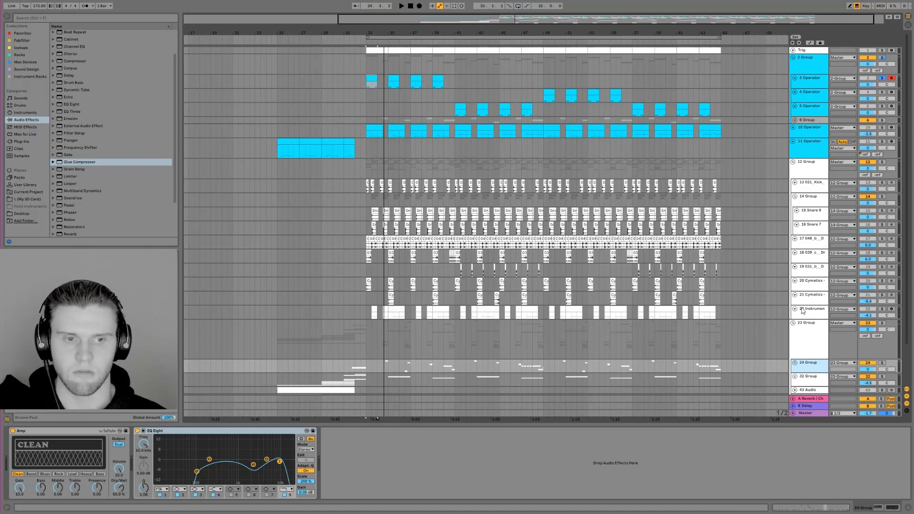
{"action": "left_click", "coordinate": [808, 201]}
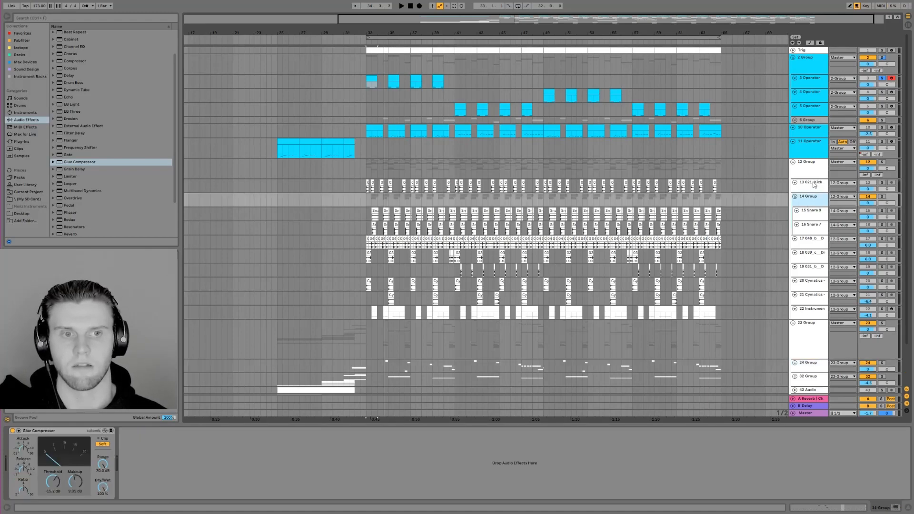
{"action": "left_click", "coordinate": [815, 186]}
{"action": "left_click", "coordinate": [808, 121]}
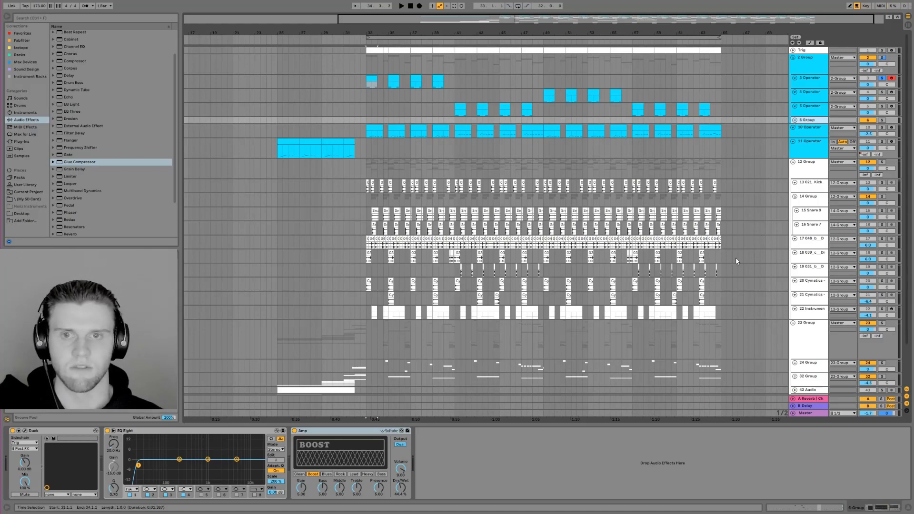
{"action": "left_click", "coordinate": [809, 78]}
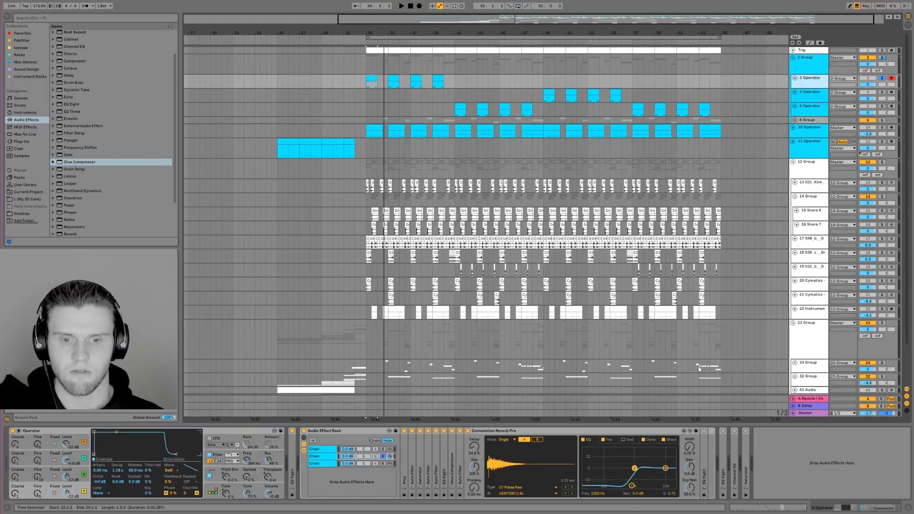
Turn on the EQ Eight after Convolution Reverb Pro, review both devices, and collapse them
{"action": "double_click", "coordinate": [704, 455]}
{"action": "left_click", "coordinate": [704, 431]}
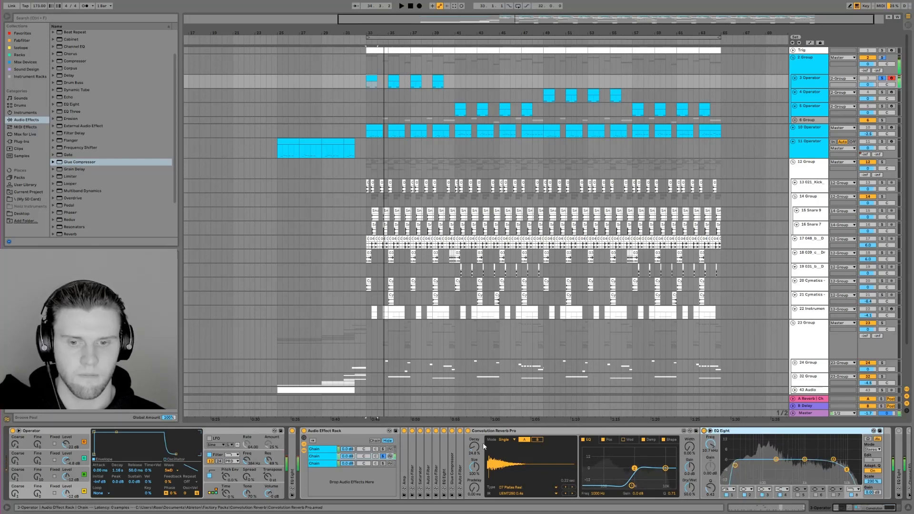
{"action": "double_click", "coordinate": [747, 432]}
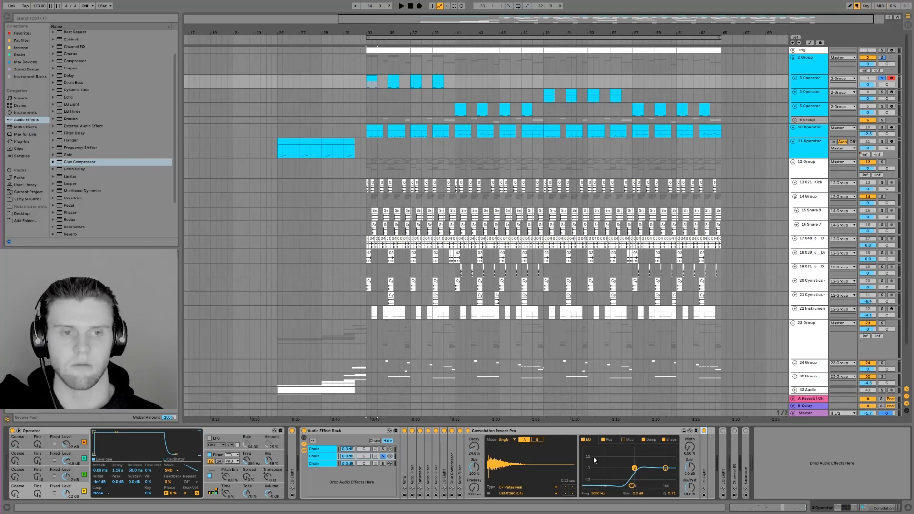
{"action": "double_click", "coordinate": [572, 432]}
{"action": "double_click", "coordinate": [469, 450]}
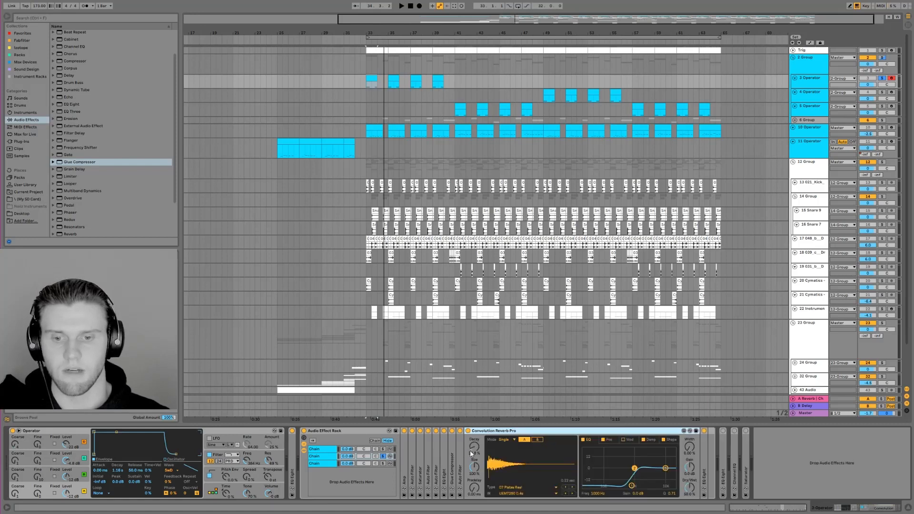
{"action": "double_click", "coordinate": [537, 432]}
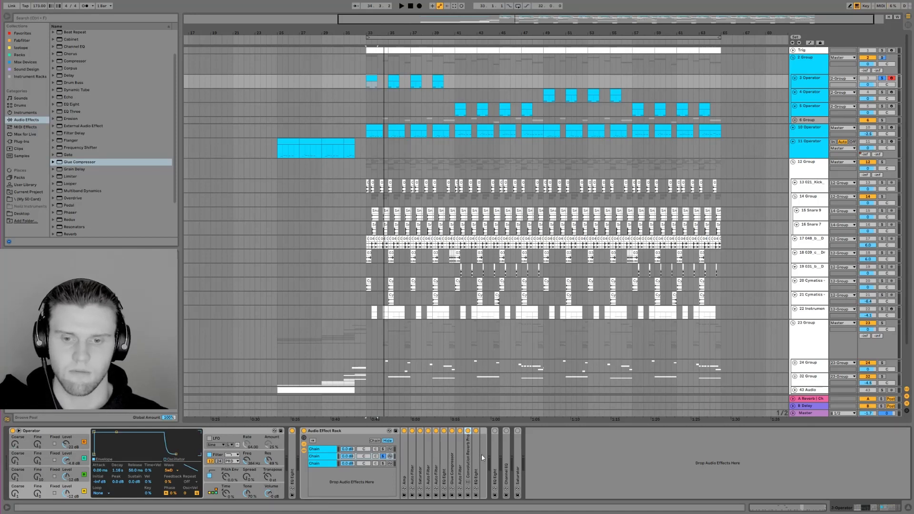
Examine the curves of the EQ Eight and Channel EQ that follow the Audio Effect Rack, and collapse both
{"action": "double_click", "coordinate": [495, 446]}
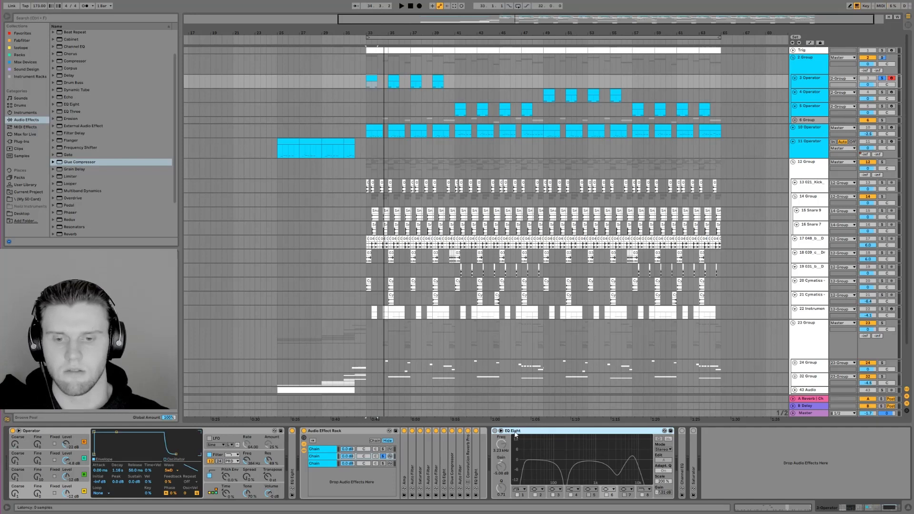
{"action": "double_click", "coordinate": [685, 459]}
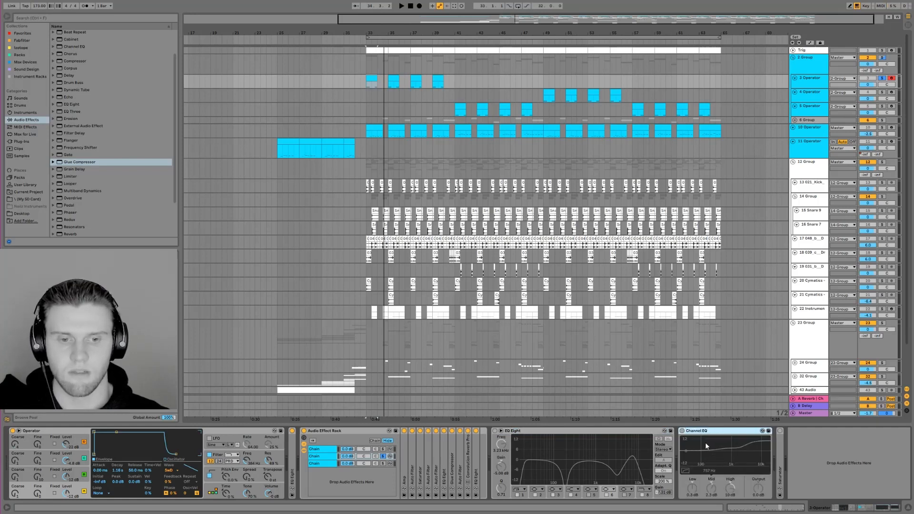
{"action": "double_click", "coordinate": [714, 431]}
{"action": "double_click", "coordinate": [548, 431]}
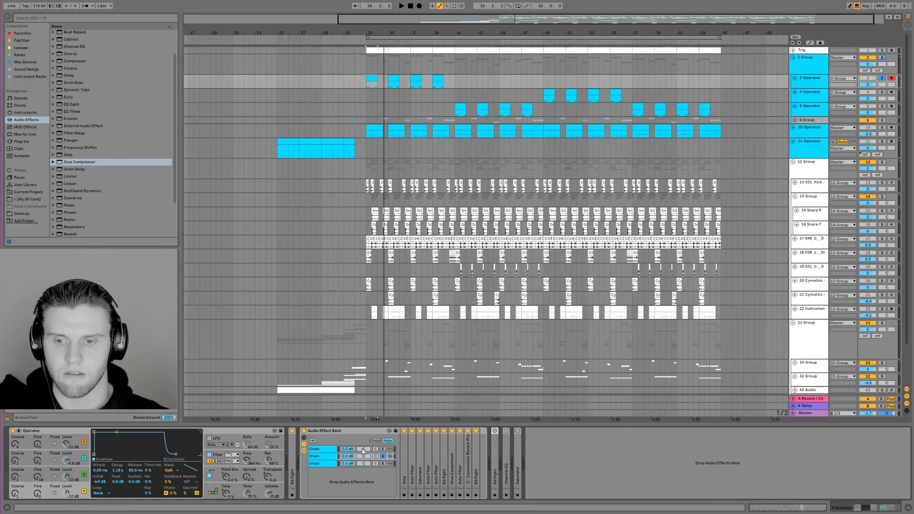
Solo the rack's first chain and switch between the chains to compare their device lists
{"action": "left_click", "coordinate": [344, 450]}
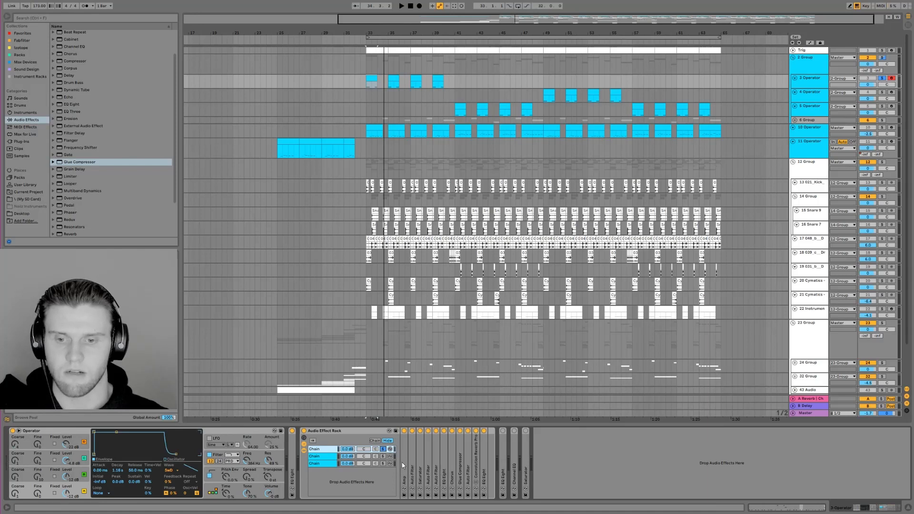
{"action": "left_click", "coordinate": [322, 463]}
{"action": "left_click", "coordinate": [322, 457]}
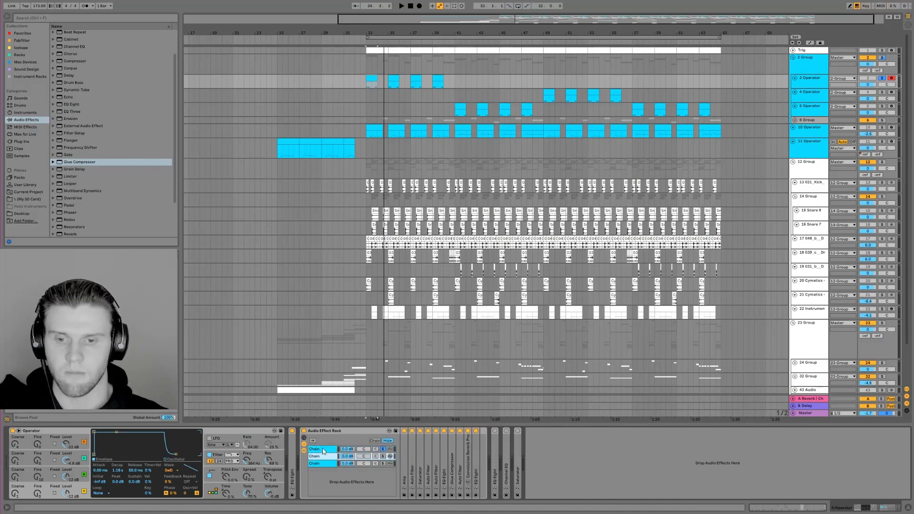
{"action": "left_click", "coordinate": [323, 450]}
{"action": "left_click", "coordinate": [390, 457]}
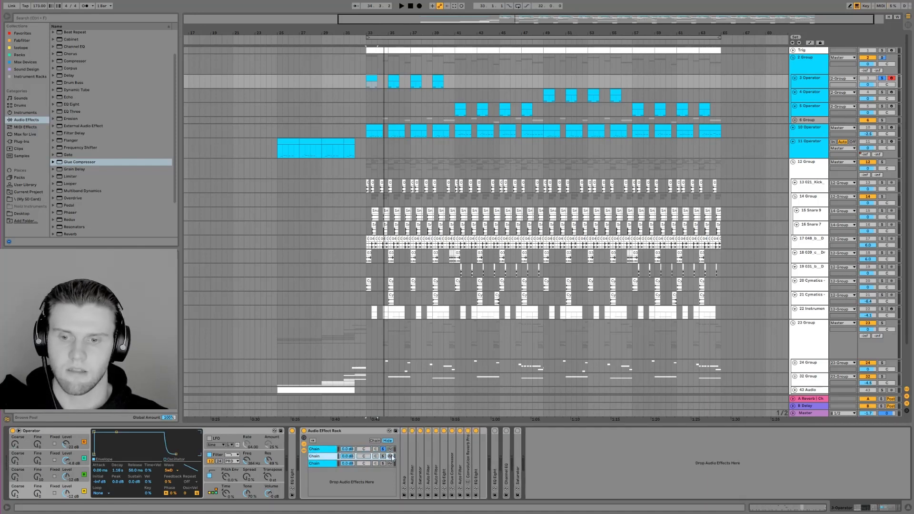
Compare the Amp settings in the second chain with those in the first chain, and collapse the first chain's Amp
{"action": "double_click", "coordinate": [402, 459]}
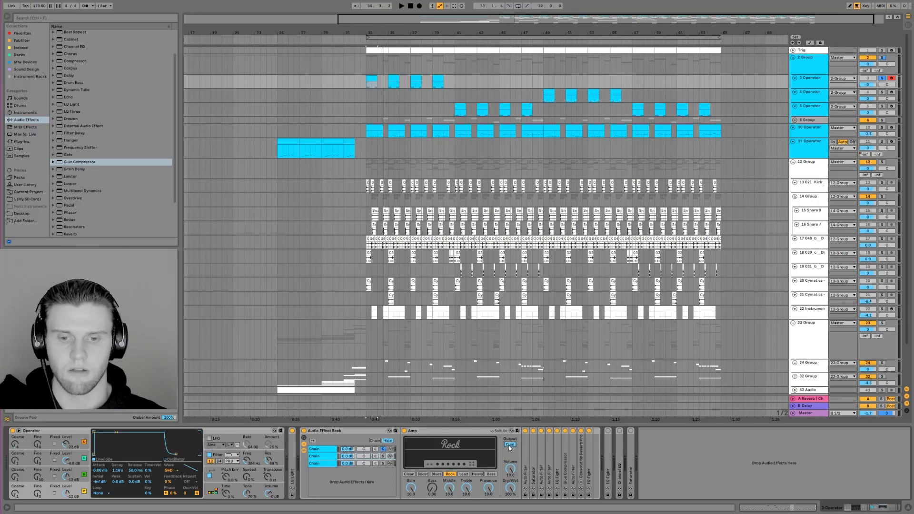
{"action": "left_click", "coordinate": [328, 450]}
{"action": "double_click", "coordinate": [404, 448]}
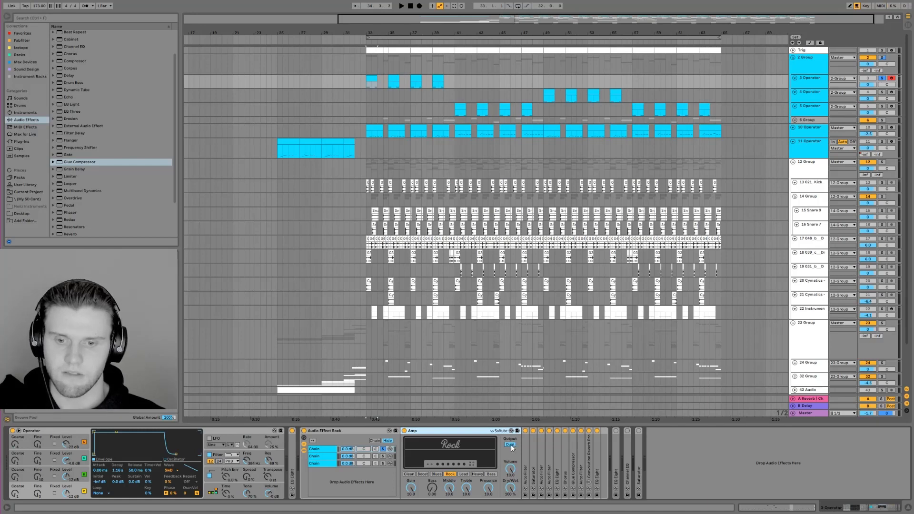
{"action": "double_click", "coordinate": [446, 436]}
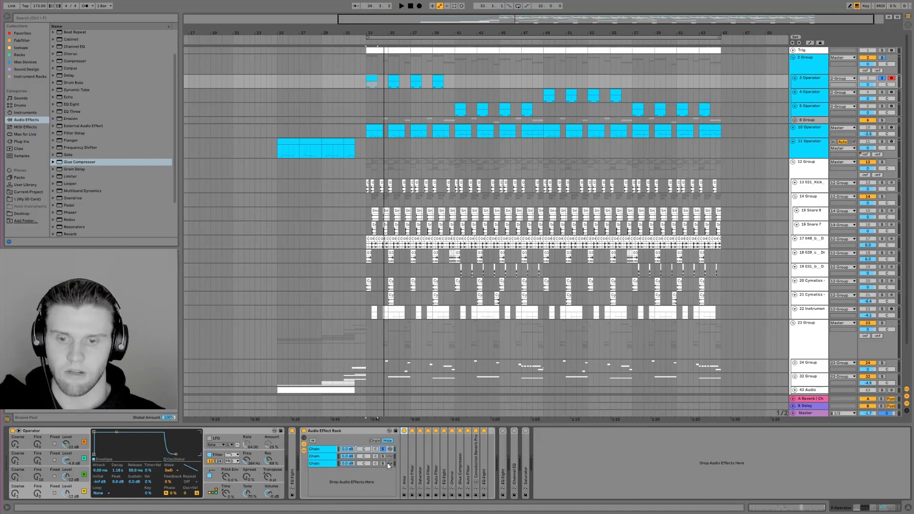
Review the first chain's first Auto Filter, Saturator and the Auto Filter after it, collapsing each device
{"action": "double_click", "coordinate": [414, 460]}
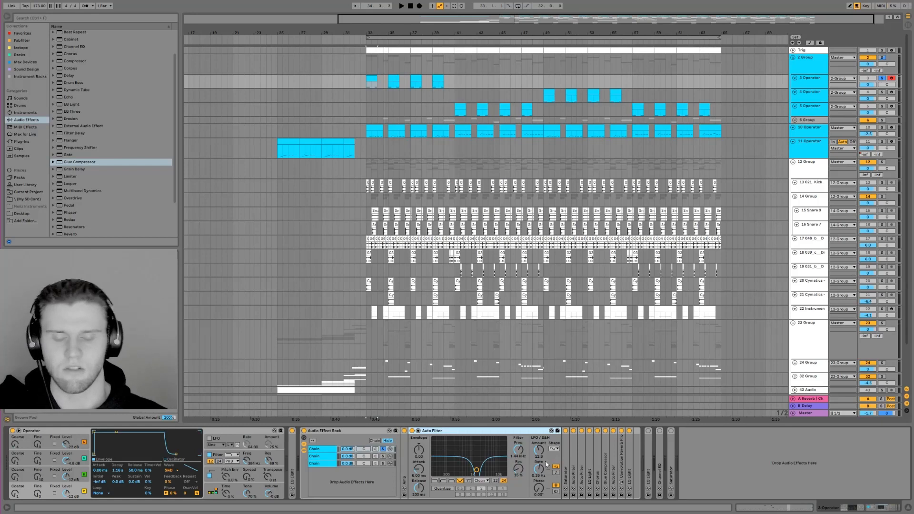
{"action": "double_click", "coordinate": [504, 431]}
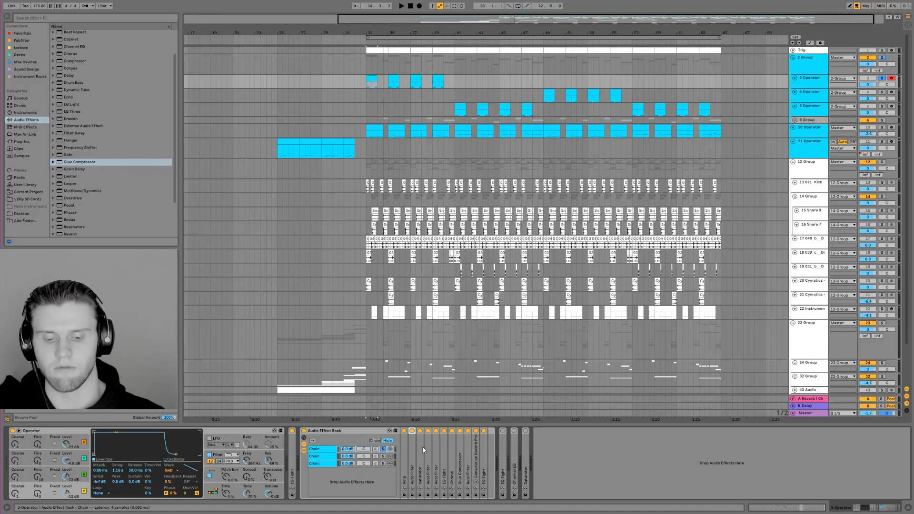
{"action": "double_click", "coordinate": [420, 431]}
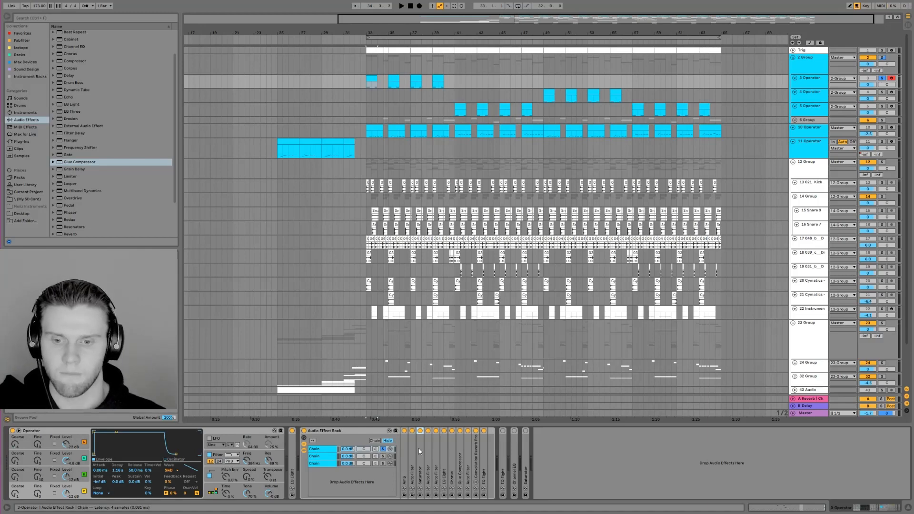
{"action": "double_click", "coordinate": [461, 431]}
{"action": "double_click", "coordinate": [428, 463]}
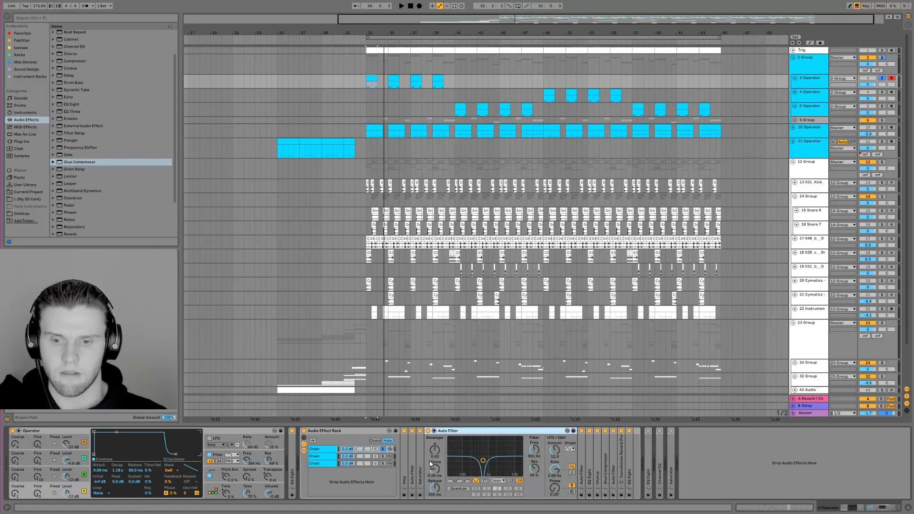
{"action": "double_click", "coordinate": [444, 432]}
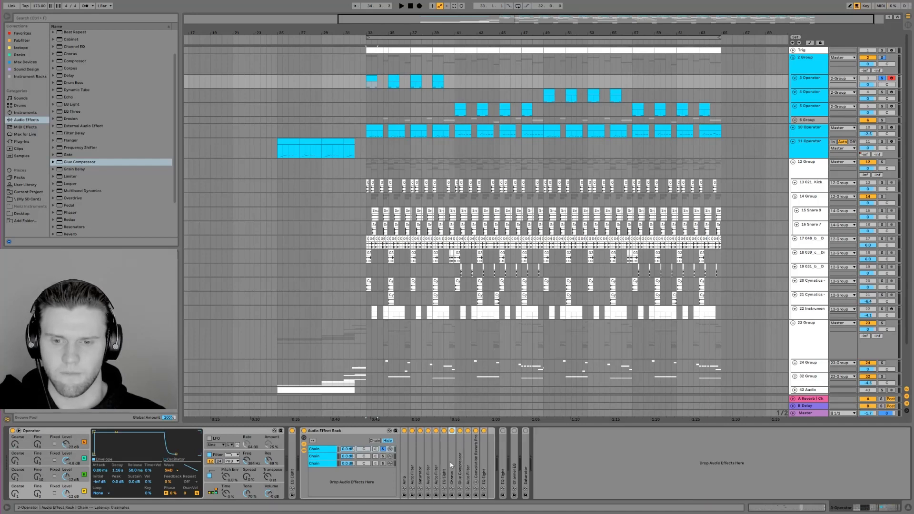
Open the first chain's Chorus, examine its modulation settings, and bypass and re-enable it to compare the sound
{"action": "double_click", "coordinate": [451, 462]}
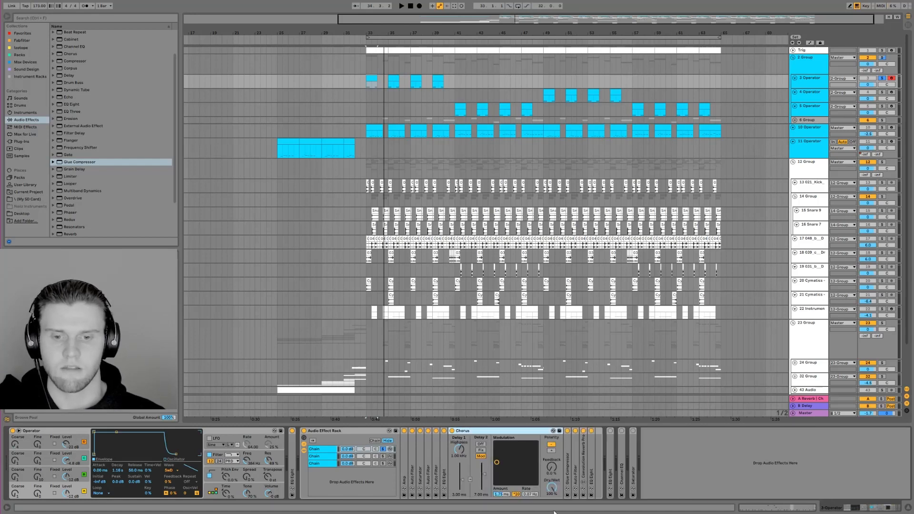
{"action": "left_click", "coordinate": [514, 495]}
{"action": "left_click", "coordinate": [515, 494]}
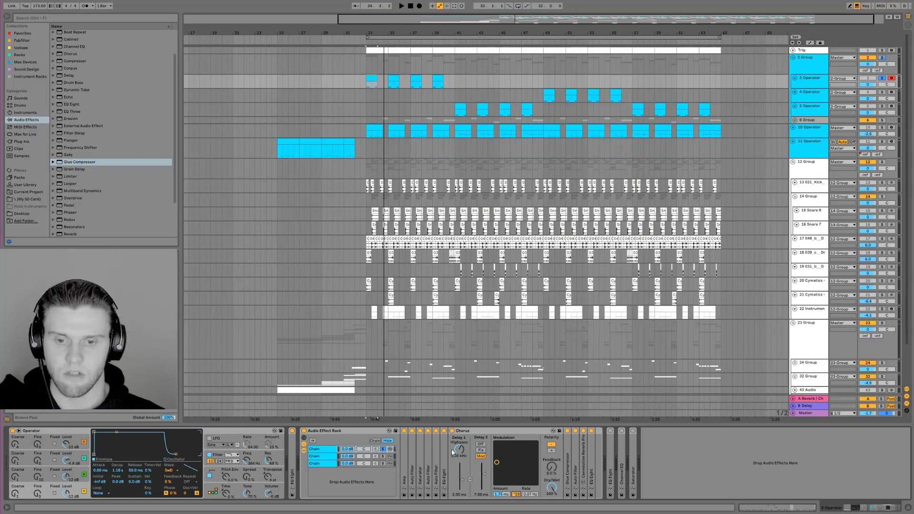
{"action": "left_click", "coordinate": [453, 431]}
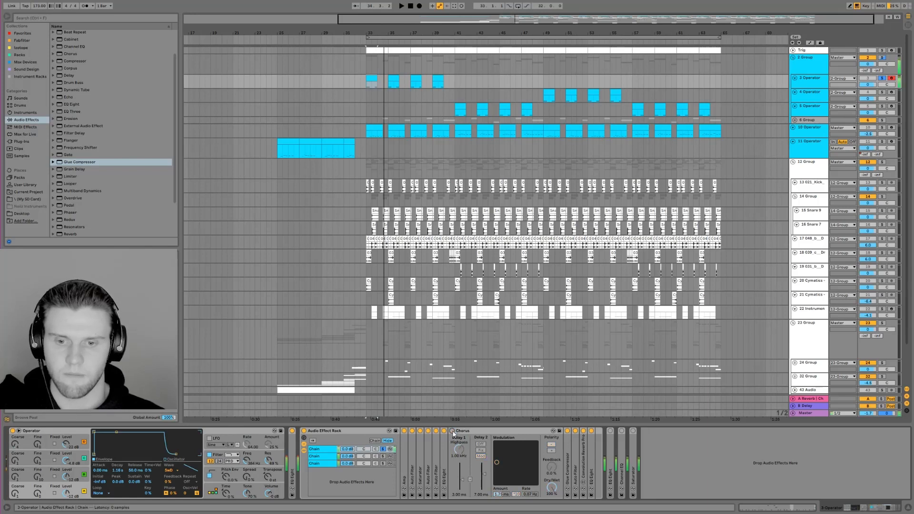
{"action": "left_click", "coordinate": [453, 431]}
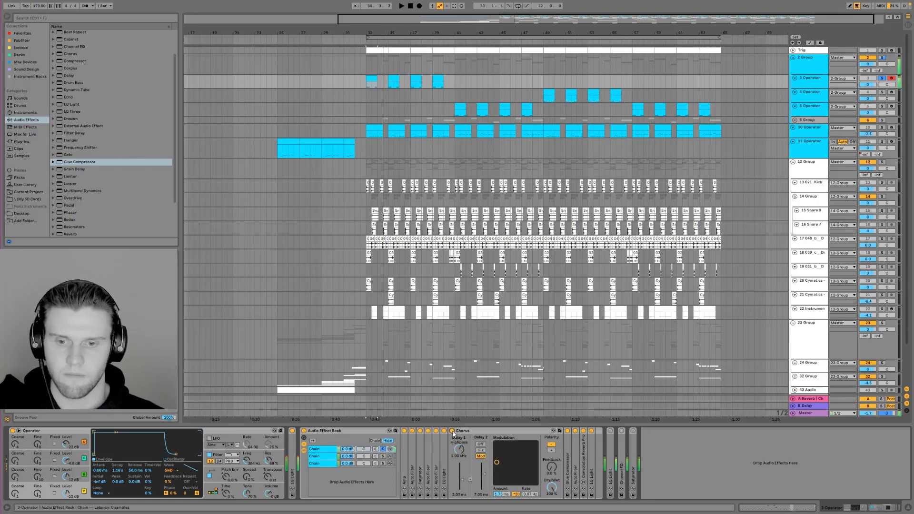
Adjust the Chorus modulation amount and rate, with the rate ending at 0.07 Hz
{"action": "left_click_drag", "start_coordinate": [519, 497], "coordinate": [496, 460]}
{"action": "left_click", "coordinate": [515, 494]}
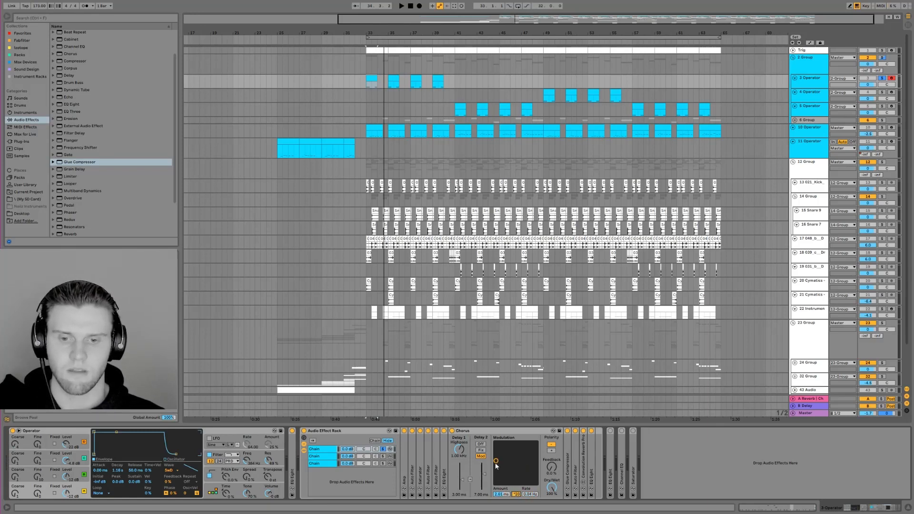
{"action": "left_click_drag", "start_coordinate": [534, 494], "coordinate": [534, 492]}
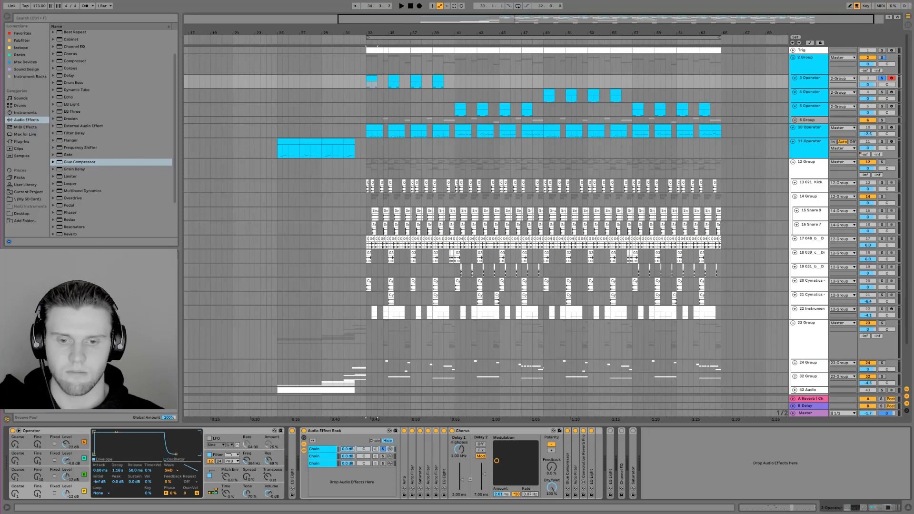
Fine-tune the Chorus modulation amount in the first chain, audition it, and collapse the Chorus
{"action": "left_click", "coordinate": [501, 494]}
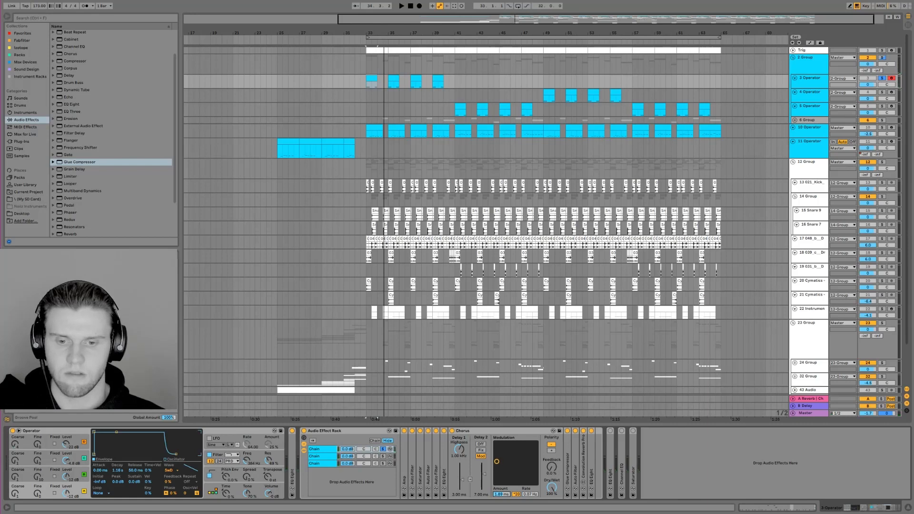
{"action": "mouse_move", "coordinate": [501, 494]}
{"action": "left_mouse_down"}
{"action": "mouse_move", "coordinate": [501, 481]}
{"action": "mouse_move", "coordinate": [501, 495]}
{"action": "left_mouse_up"}
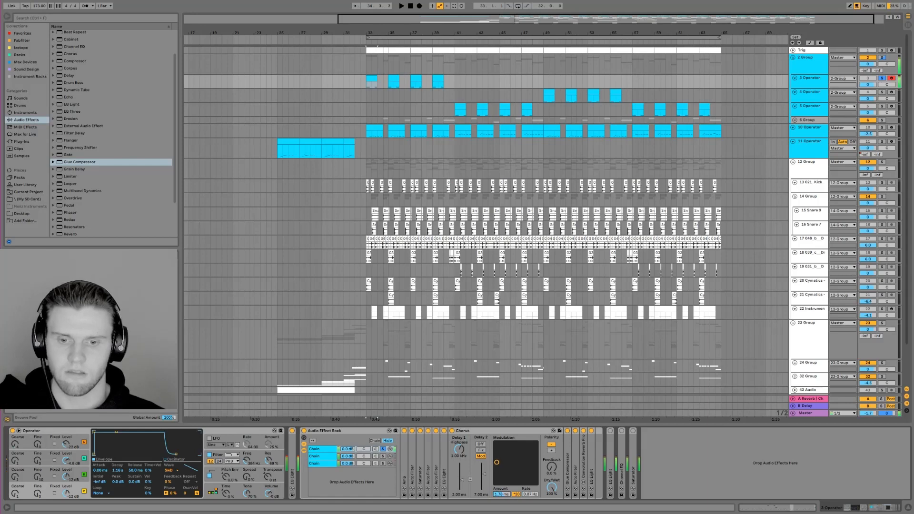
{"action": "double_click", "coordinate": [498, 433]}
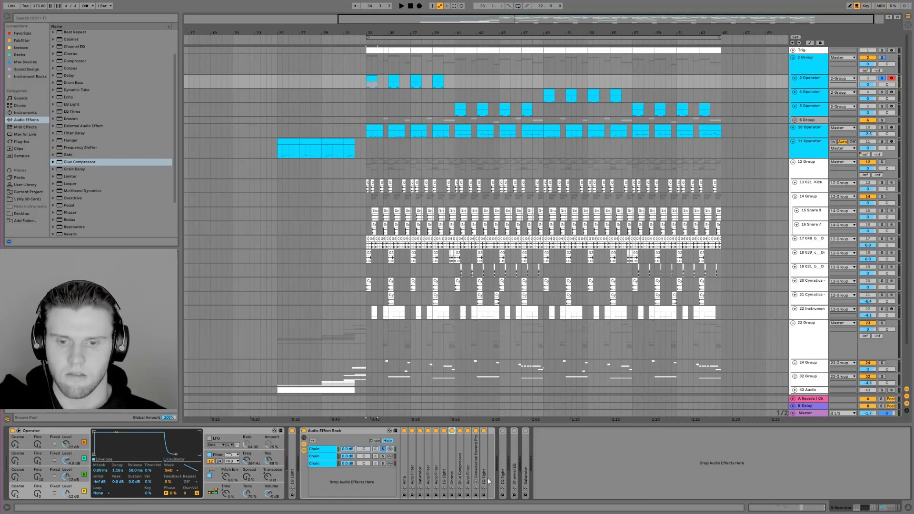
Check the EQ Eight ending the first chain, and open and enable the EQ Eight after the rack
{"action": "double_click", "coordinate": [483, 453]}
{"action": "double_click", "coordinate": [488, 433]}
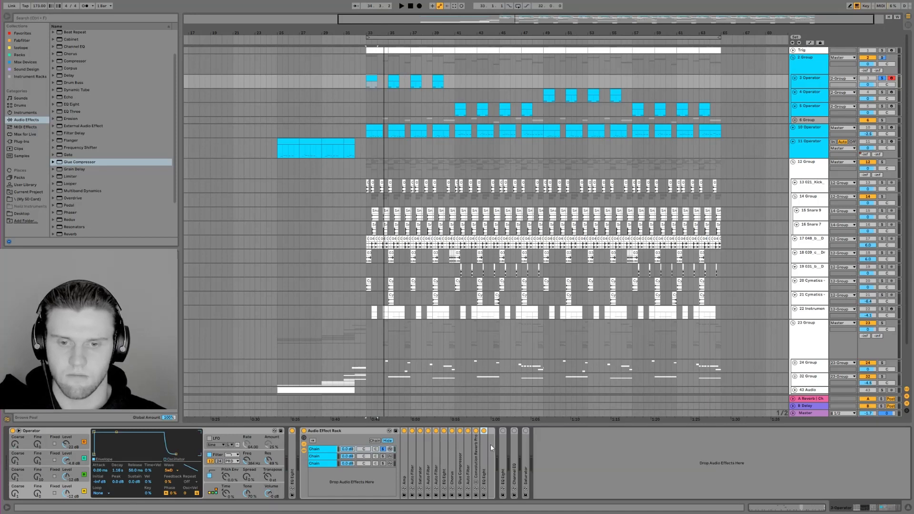
{"action": "double_click", "coordinate": [501, 448]}
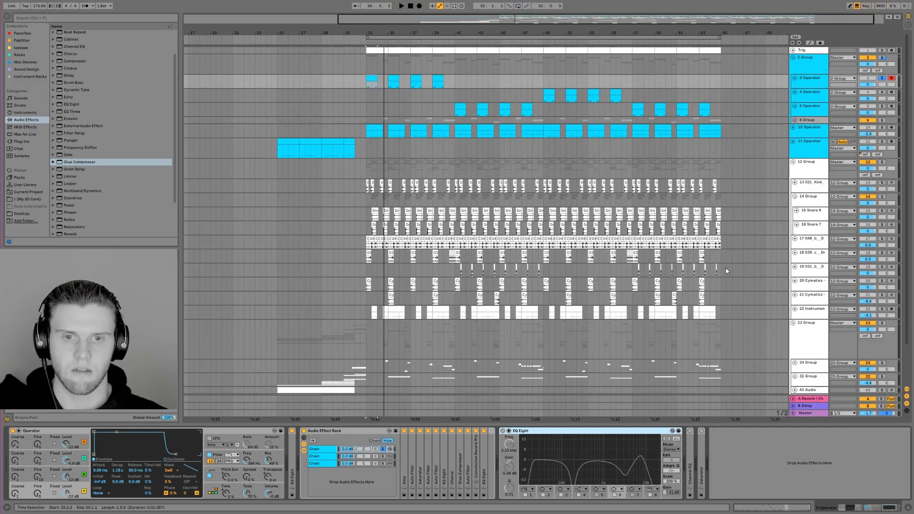
{"action": "key", "text": "a"}
{"action": "left_click", "coordinate": [503, 430]}
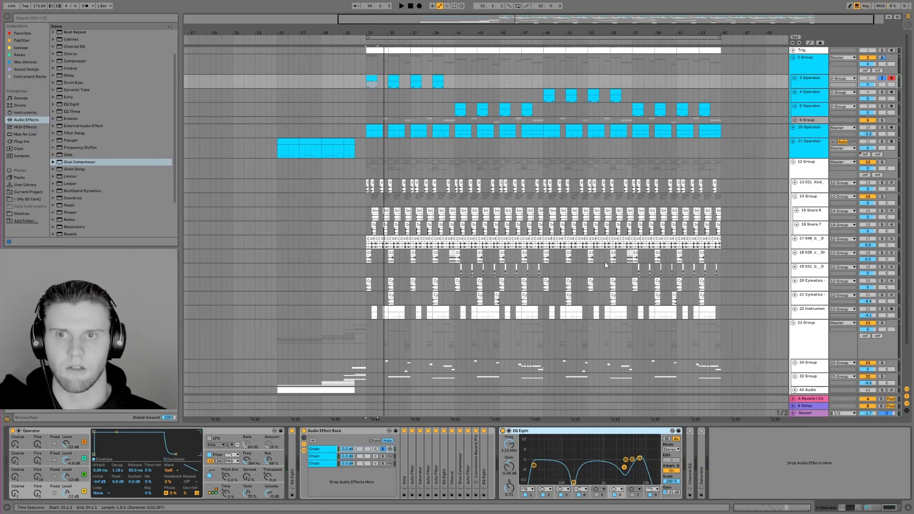
Open the Channel EQ after the rack and unsolo the first chain to audition all three chains together
{"action": "double_click", "coordinate": [691, 452]}
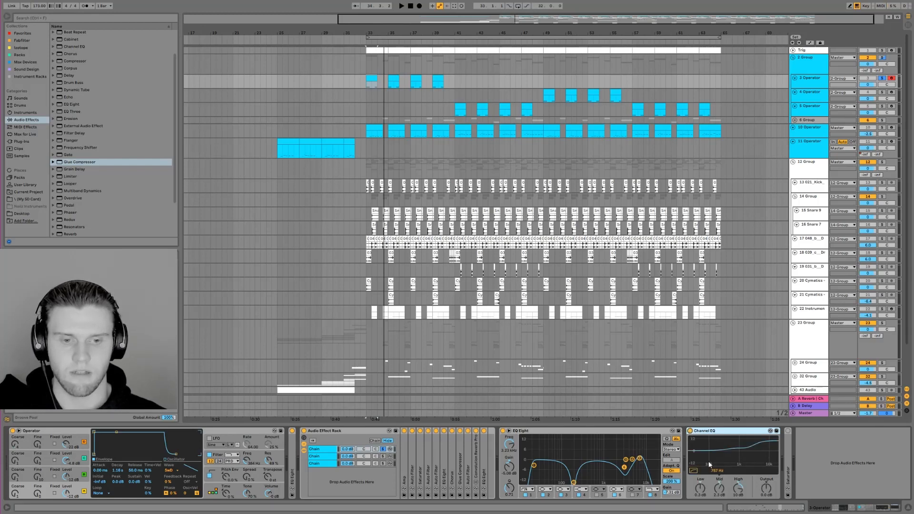
{"action": "key", "text": "a"}
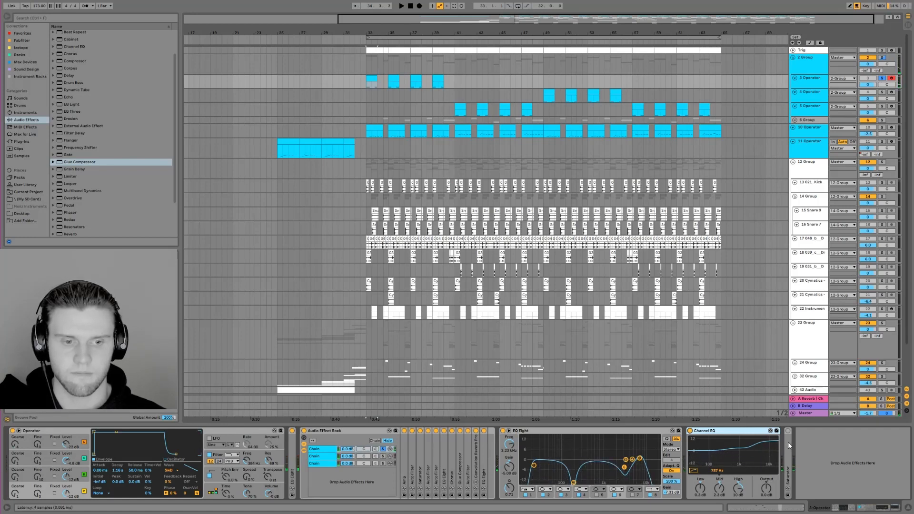
{"action": "left_click", "coordinate": [383, 449]}
{"action": "key", "text": "a"}
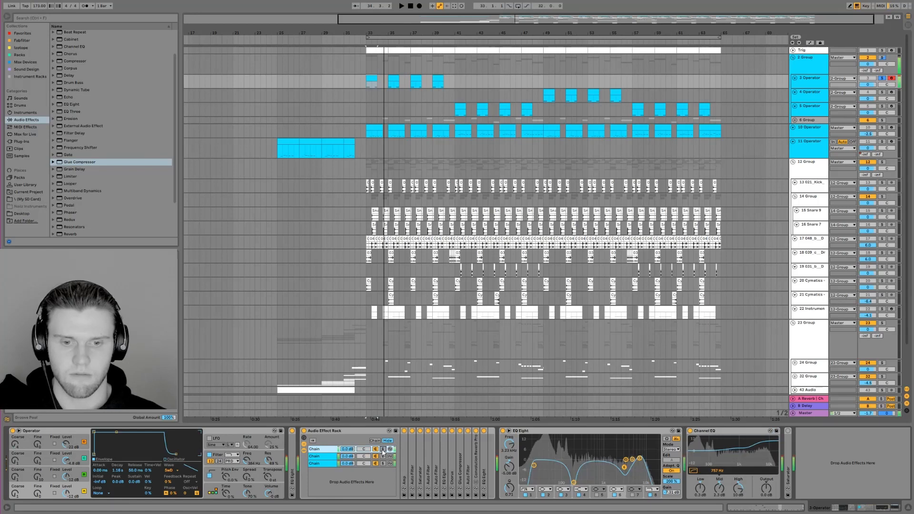
Toggle the EQ Eight and Channel EQ after the rack to compare the sound with and without them
{"action": "left_click", "coordinate": [502, 431]}
{"action": "left_click", "coordinate": [690, 430]}
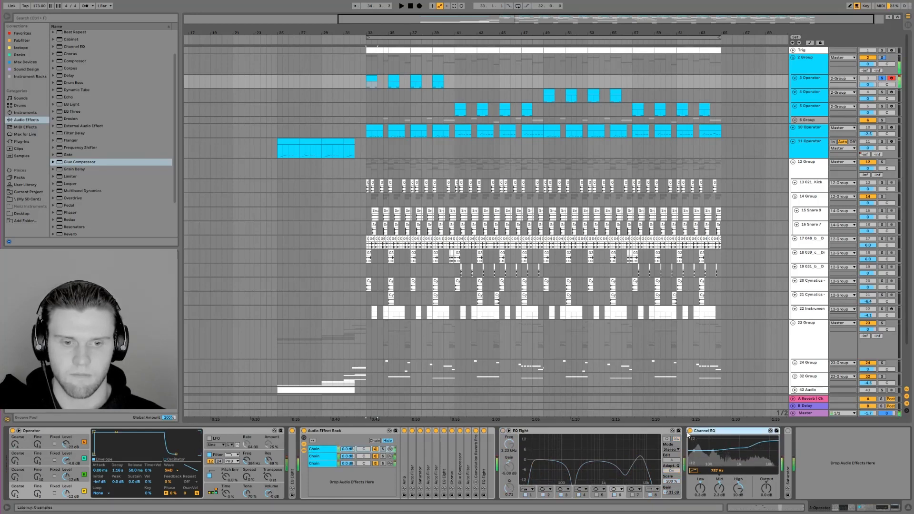
{"action": "left_click", "coordinate": [503, 431]}
{"action": "left_click", "coordinate": [690, 431]}
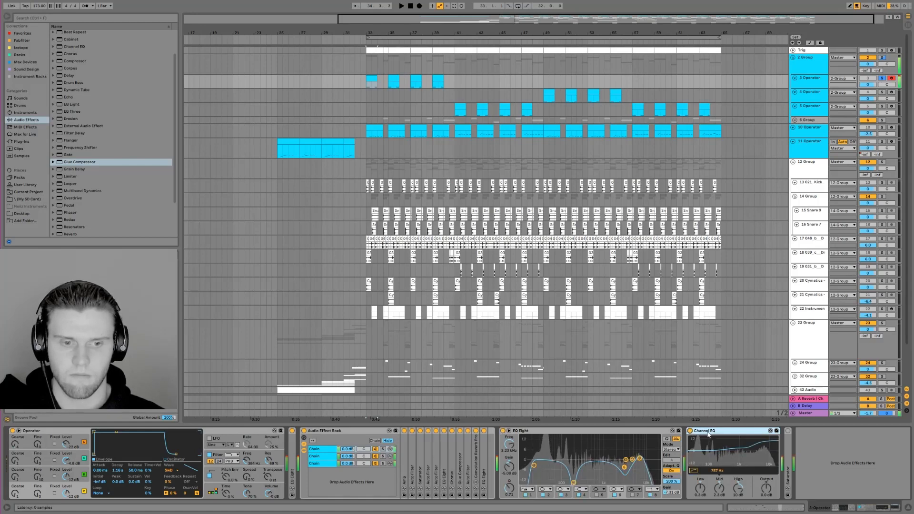
Open and enable the final Saturator, and collapse the Channel EQ, EQ Eight and Saturator after the rack
{"action": "double_click", "coordinate": [788, 455]}
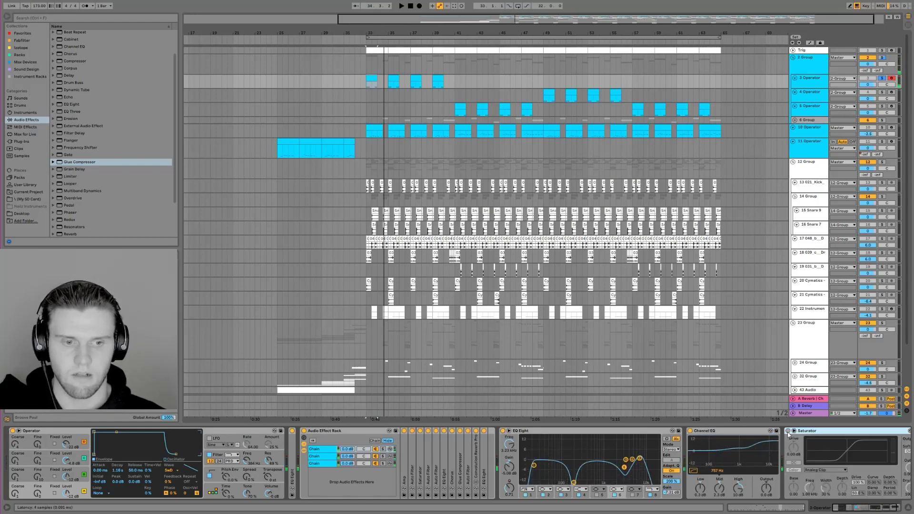
{"action": "left_click_drag", "start_coordinate": [834, 513], "coordinate": [856, 505]}
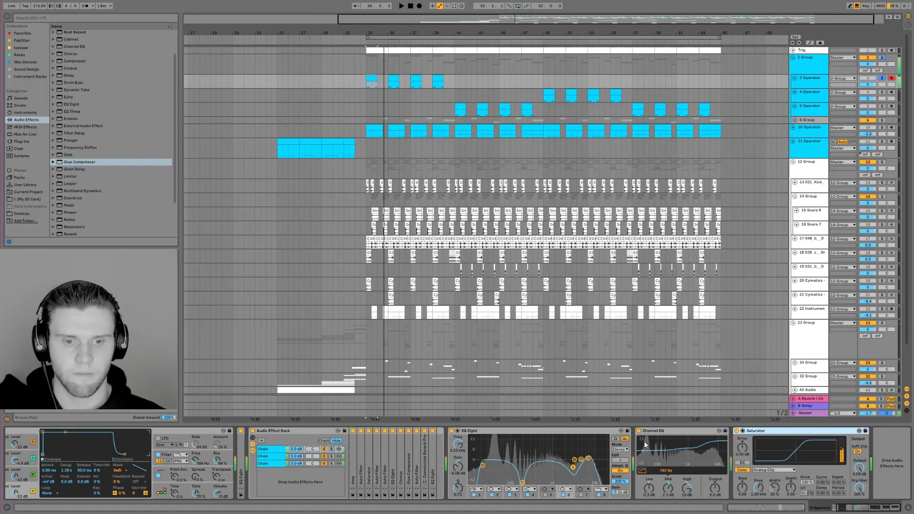
{"action": "double_click", "coordinate": [666, 431]}
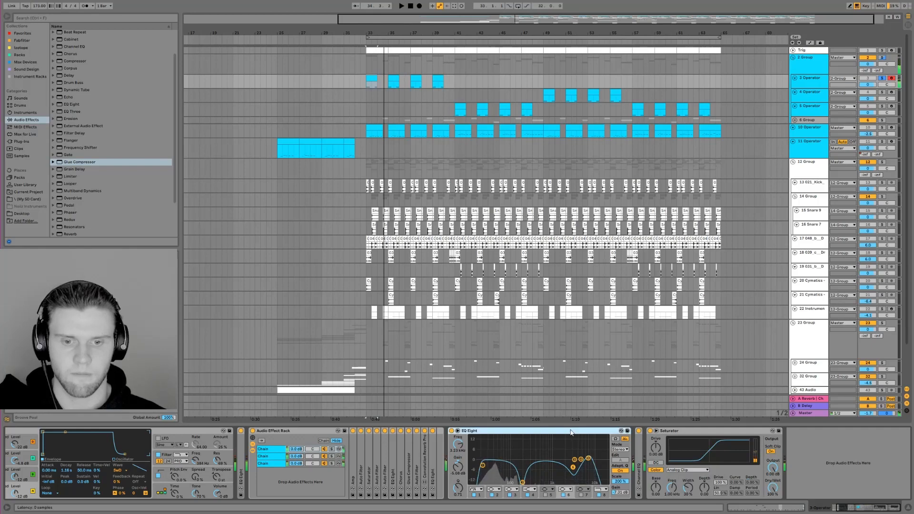
{"action": "double_click", "coordinate": [579, 431]}
{"action": "double_click", "coordinate": [579, 430]}
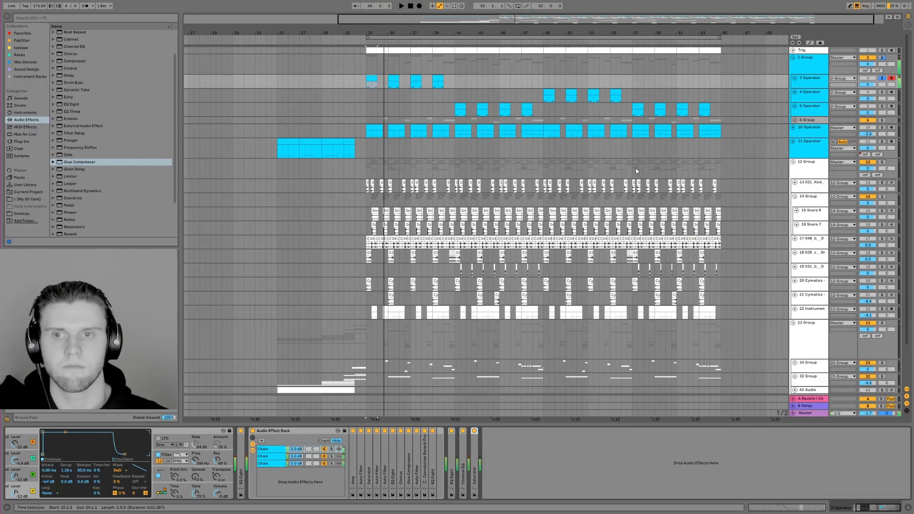
Unsolo the 3 Operator track, and solo and arm the 5 Operator track to play its bass
{"action": "left_click", "coordinate": [881, 78]}
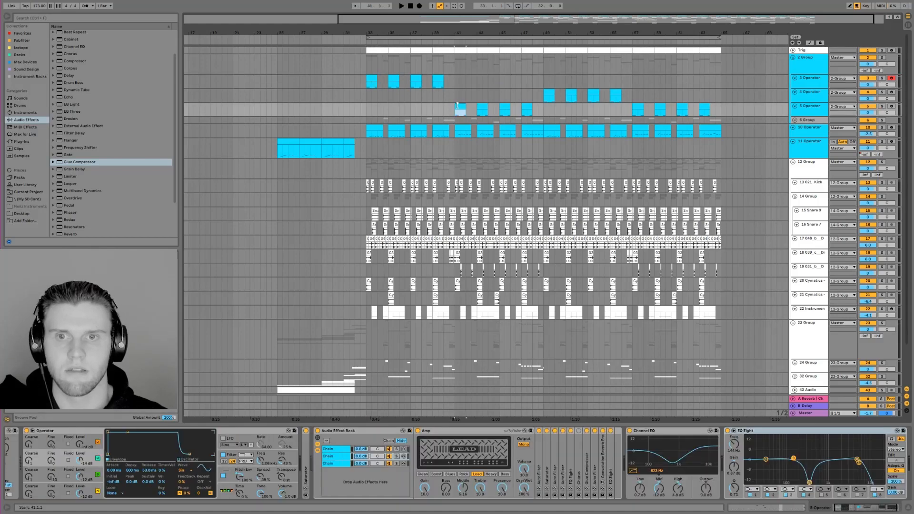
{"action": "left_click", "coordinate": [819, 109]}
{"action": "left_click", "coordinate": [881, 106]}
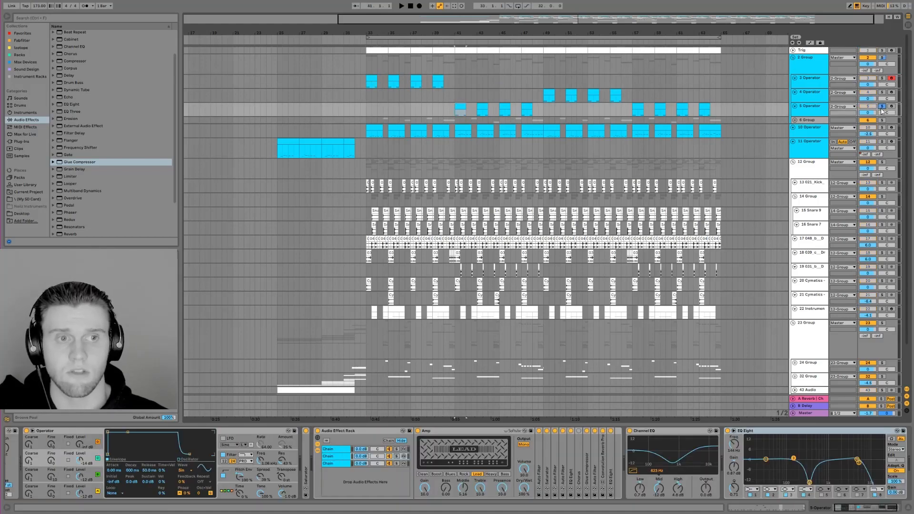
{"action": "left_click", "coordinate": [458, 106]}
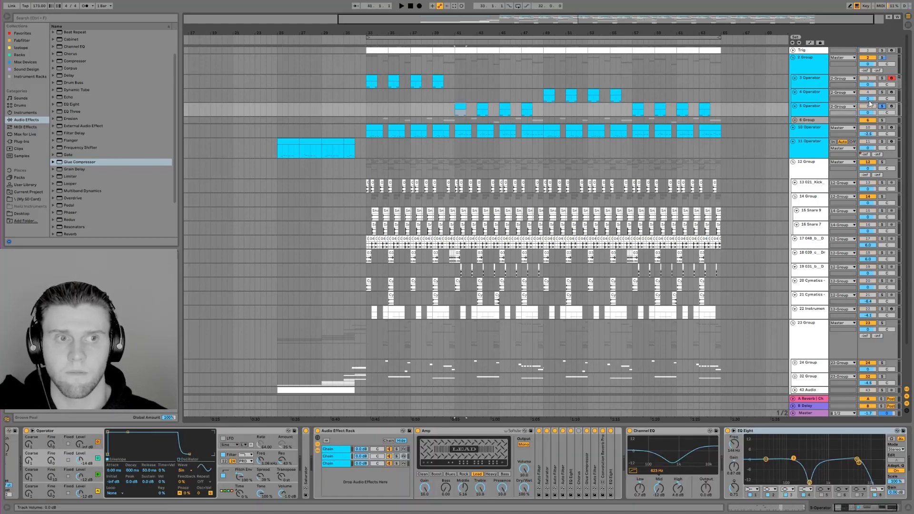
{"action": "left_click", "coordinate": [891, 107]}
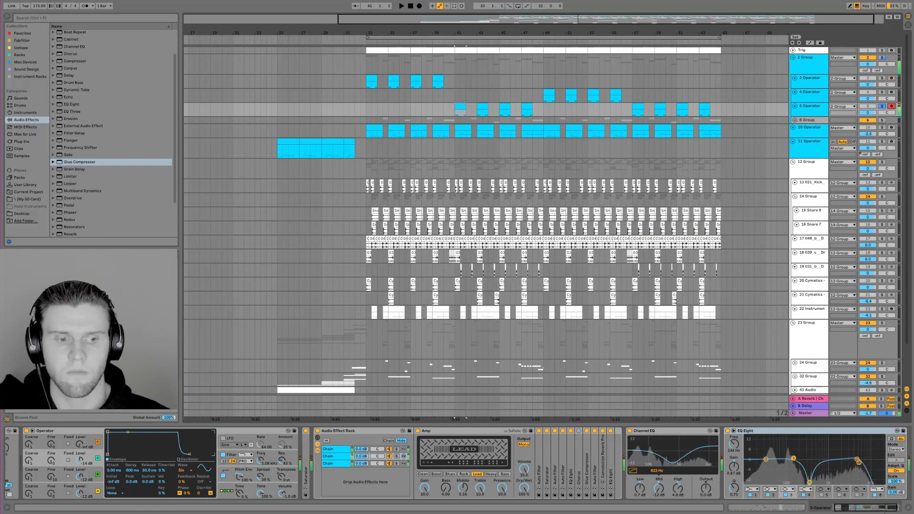
Inspect the oscillator levels and oscillator C's waveform in the 5 Operator track's Operator
{"action": "left_click_drag", "start_coordinate": [866, 511], "coordinate": [860, 510]}
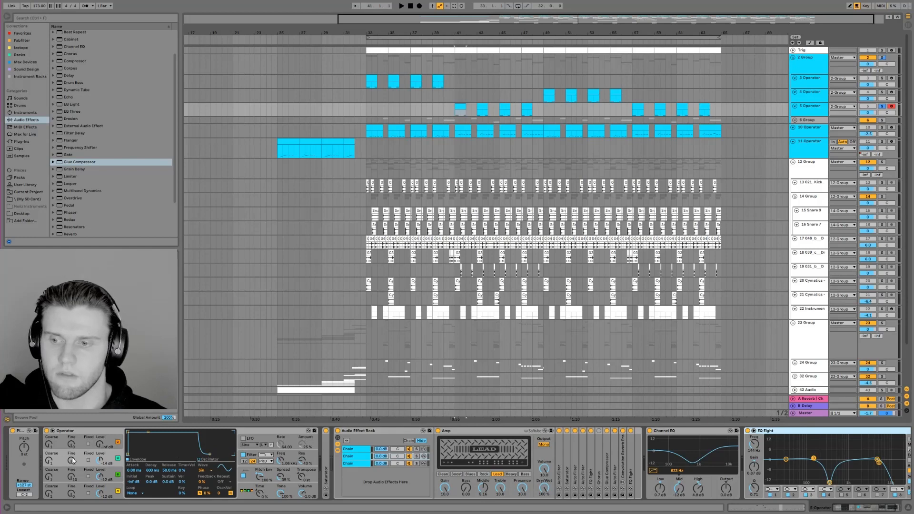
{"action": "left_click", "coordinate": [107, 474]}
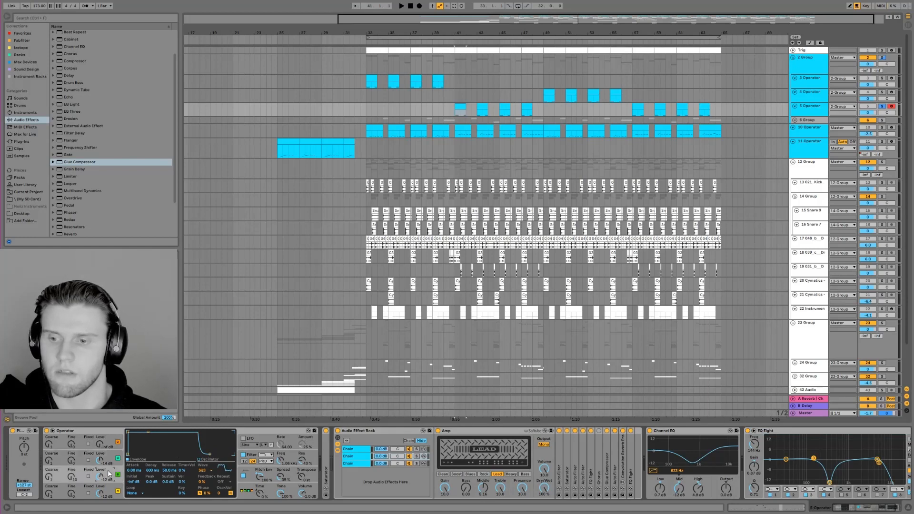
{"action": "left_click", "coordinate": [203, 471]}
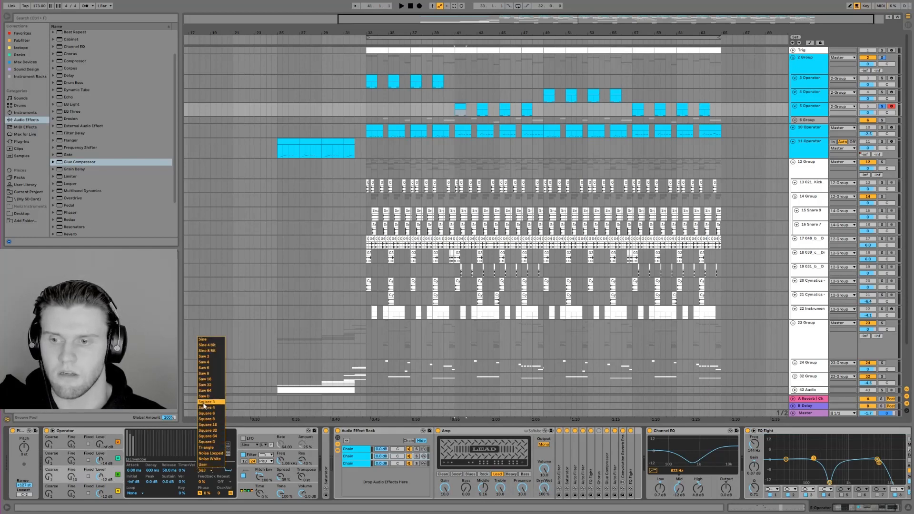
{"action": "left_click", "coordinate": [204, 471]}
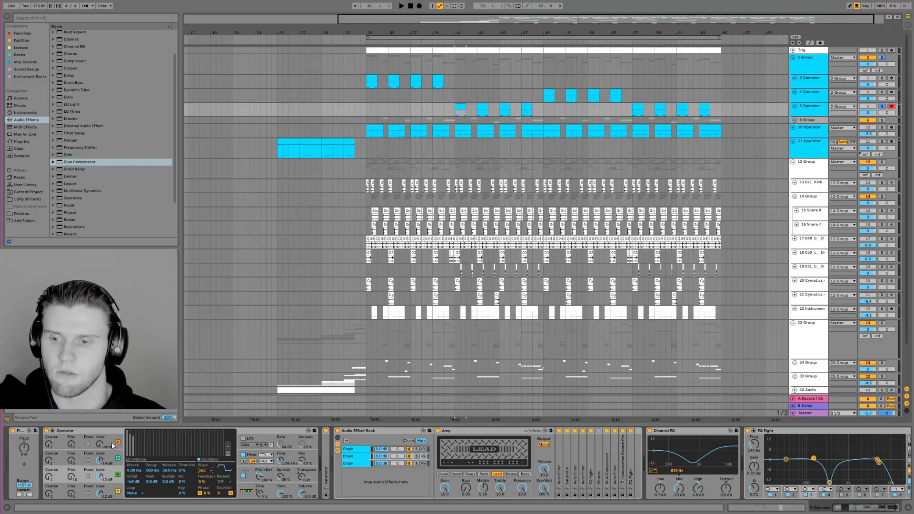
{"action": "left_click", "coordinate": [112, 491]}
{"action": "left_click", "coordinate": [110, 472]}
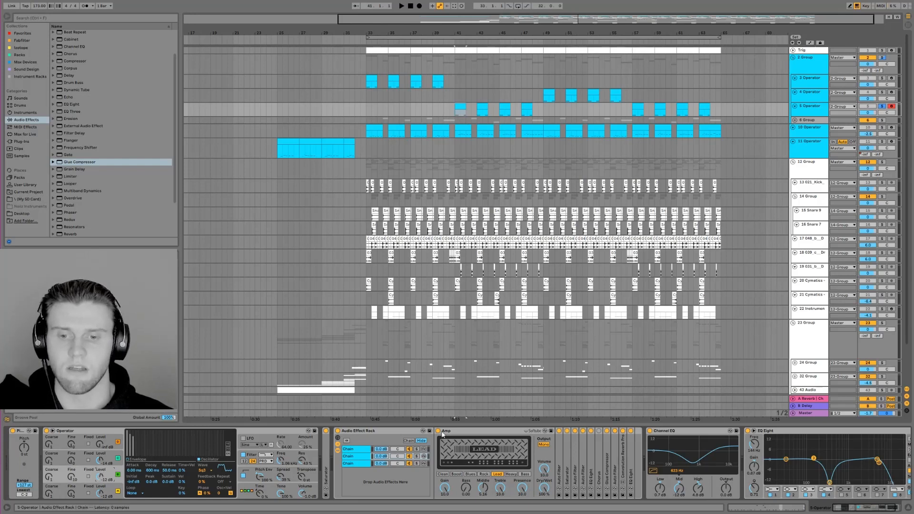
Review the Channel EQ and EQ Eight curves after the rack on the 5 Operator track
{"action": "key", "text": "a"}
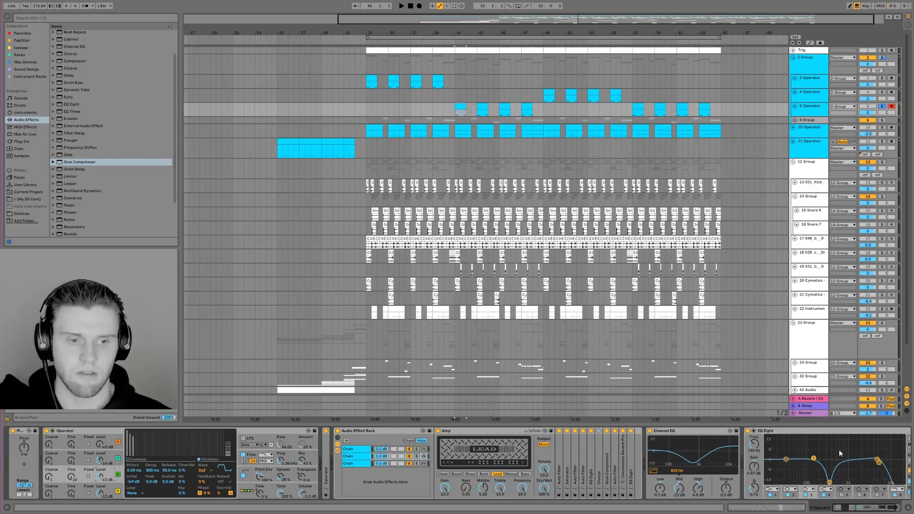
{"action": "left_click", "coordinate": [866, 509]}
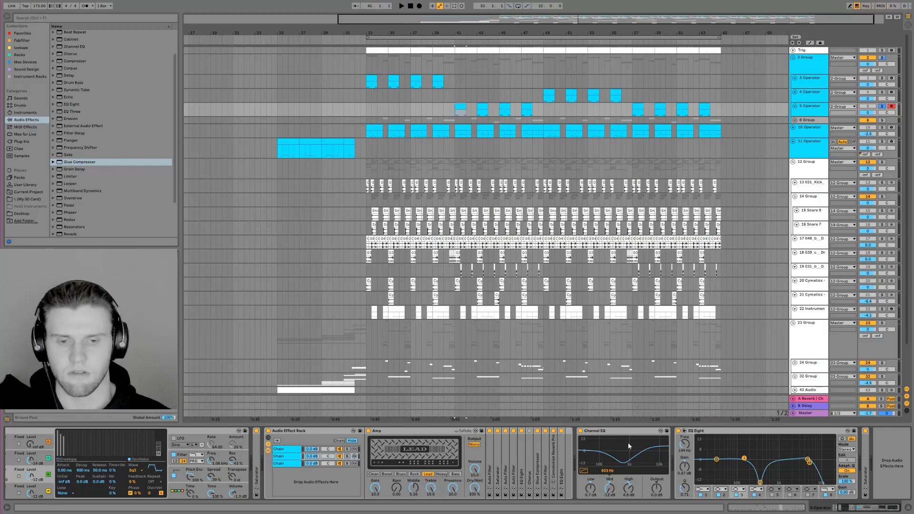
{"action": "left_click", "coordinate": [459, 138]}
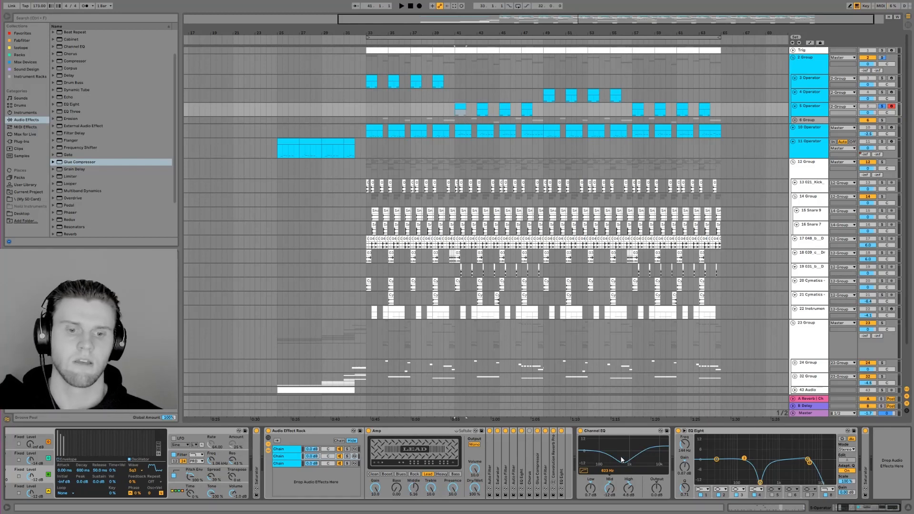
Solo the 10 Operator track and play its bass from the bar 39 clip into bar 41
{"action": "left_click", "coordinate": [439, 127]}
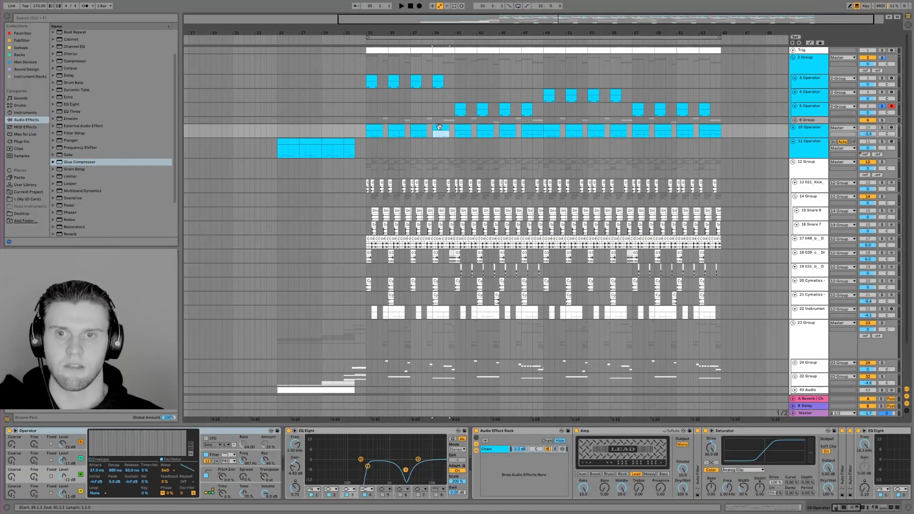
{"action": "left_click", "coordinate": [882, 127]}
{"action": "key", "text": "space"}
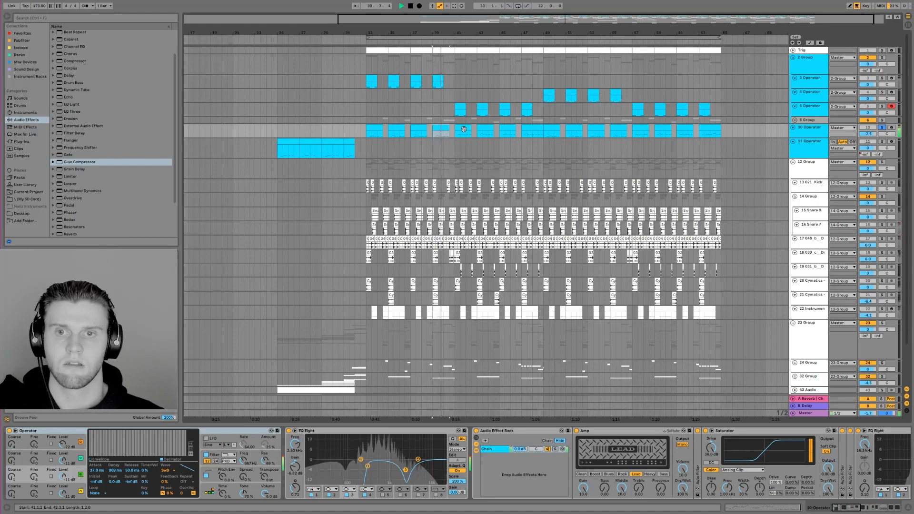
{"action": "left_click", "coordinate": [464, 130]}
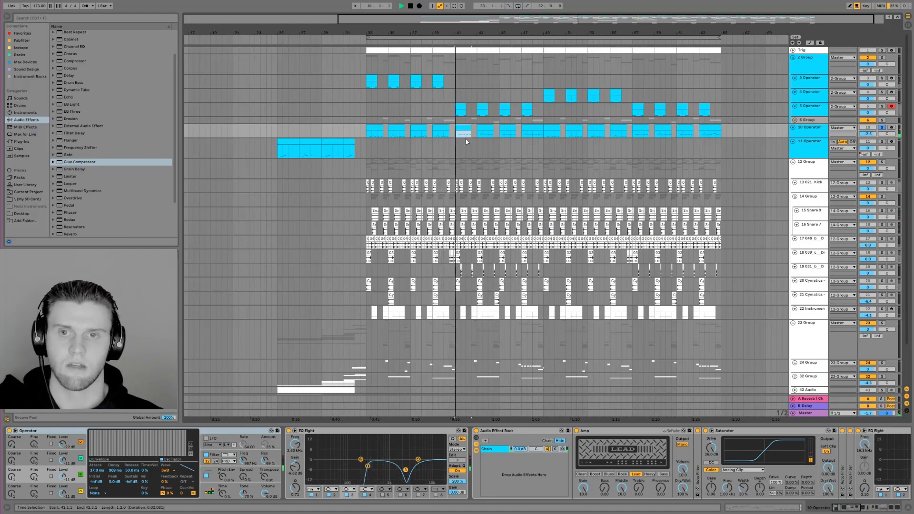
{"action": "left_click", "coordinate": [457, 103]}
{"action": "key", "text": "space"}
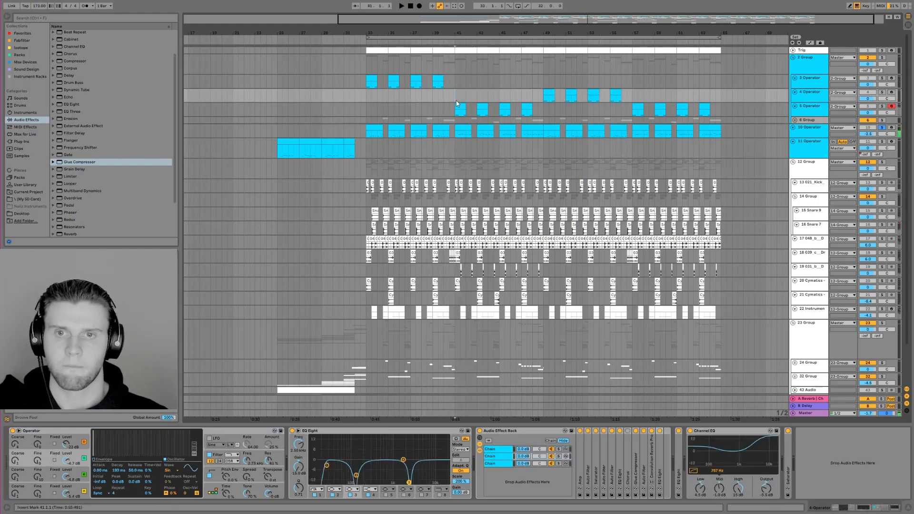
Collapse the Channel EQ, EQ Eight and Amp on the 5 Operator track, and show the 10 Operator track's devices
{"action": "left_click", "coordinate": [459, 108]}
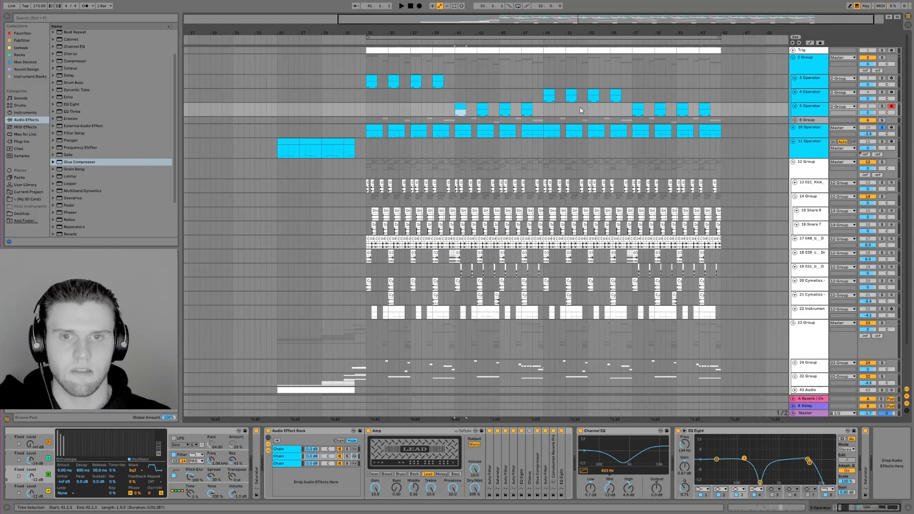
{"action": "left_click", "coordinate": [628, 435]}
{"action": "key", "text": "Delete"}
{"action": "double_click", "coordinate": [627, 434]}
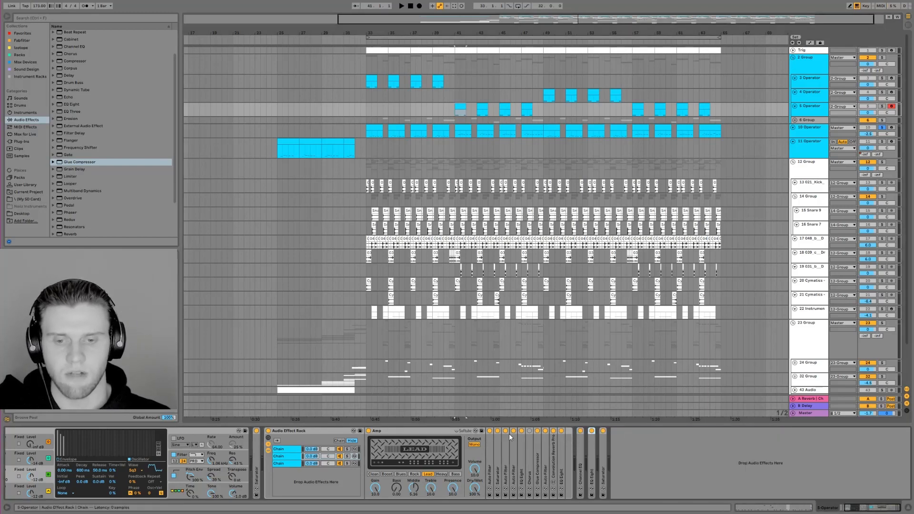
{"action": "double_click", "coordinate": [426, 431]}
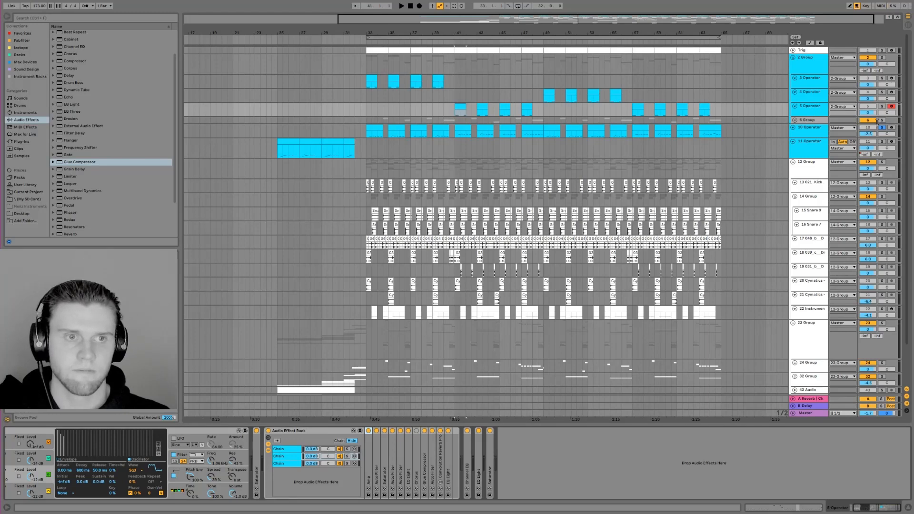
{"action": "left_click", "coordinate": [807, 137]}
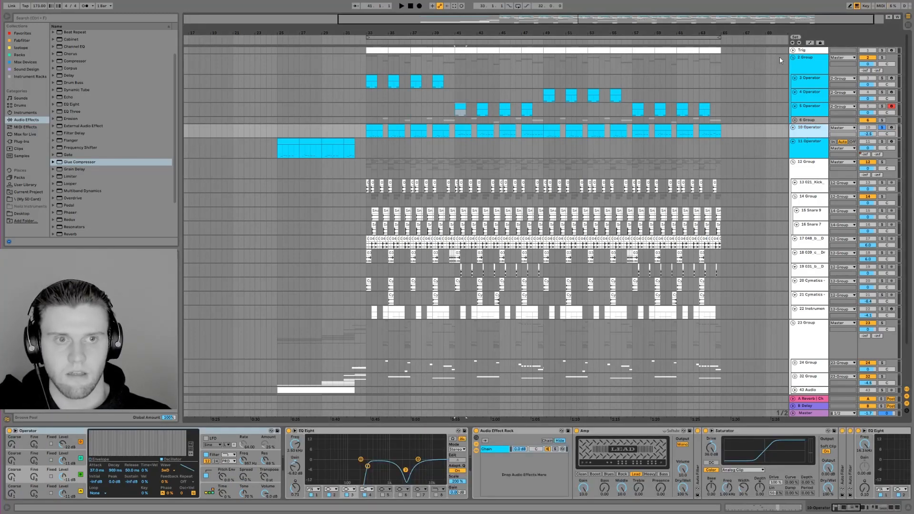
Compare the device chains of the 4 Operator and 3 Operator tracks, including the Audio Effect Rack chains on 3 Operator
{"action": "left_click", "coordinate": [800, 98]}
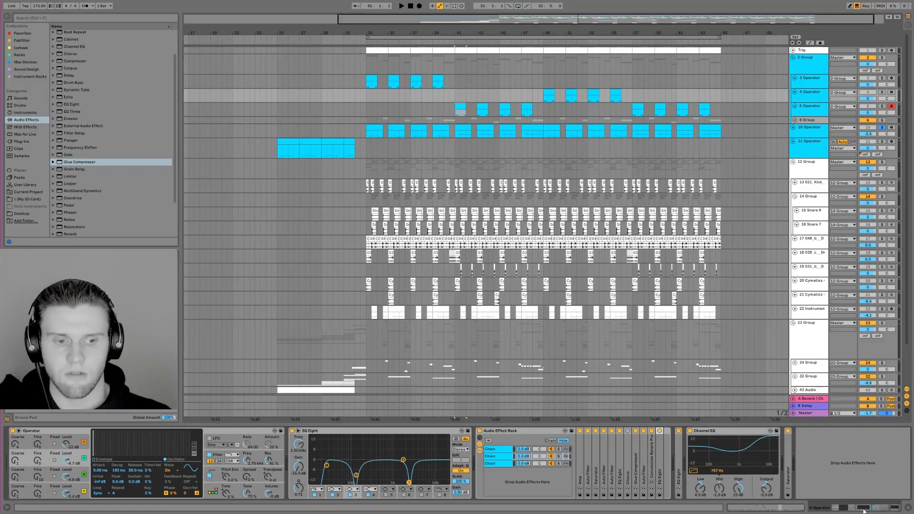
{"action": "left_click", "coordinate": [809, 81]}
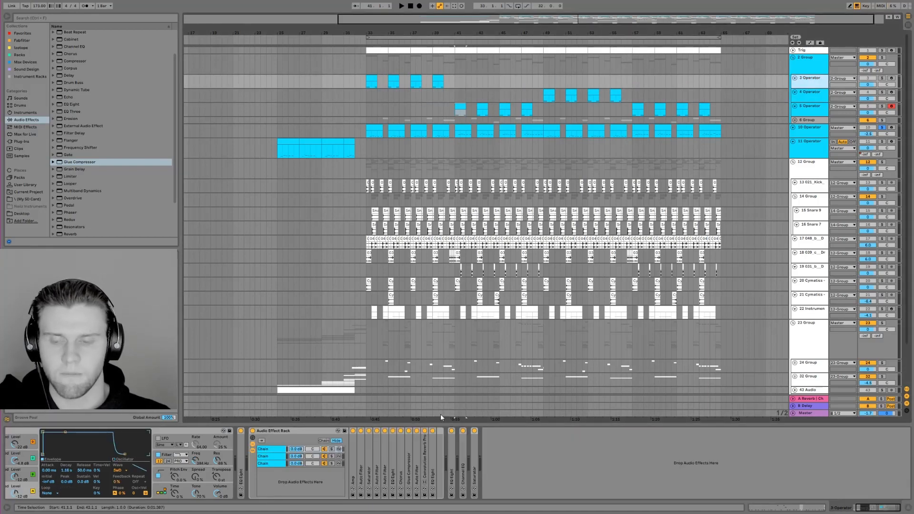
{"action": "left_click", "coordinate": [273, 450]}
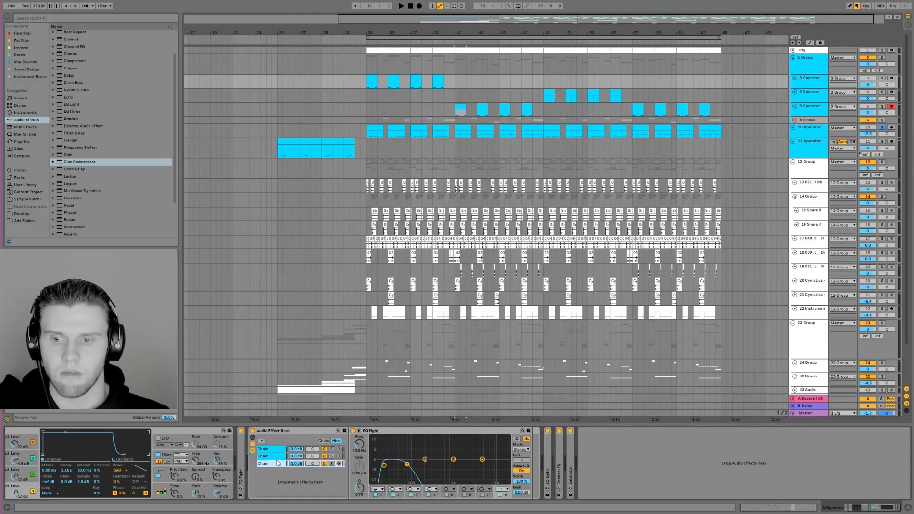
{"action": "left_click", "coordinate": [273, 450]}
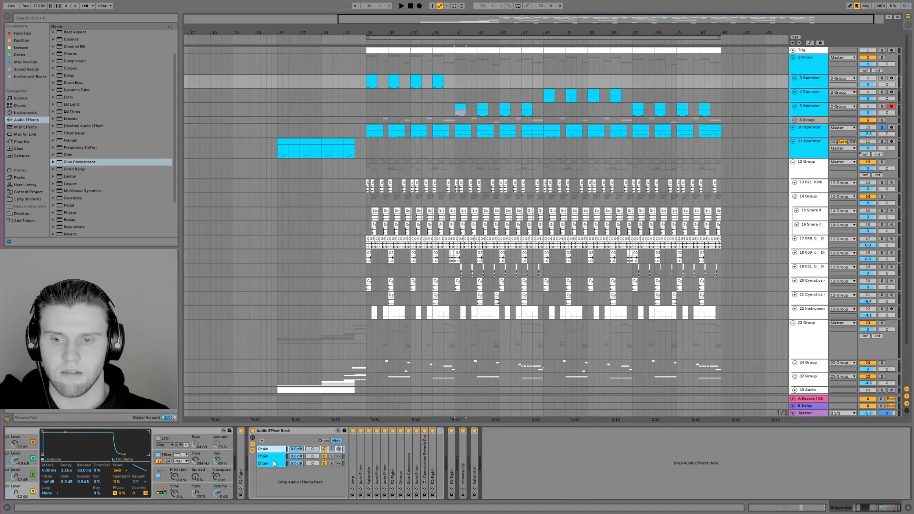
Review the 10 Operator track's device chain from the Operator through the EQ Eight, Audio Effect Rack, Amp and Saturator
{"action": "left_click", "coordinate": [812, 133]}
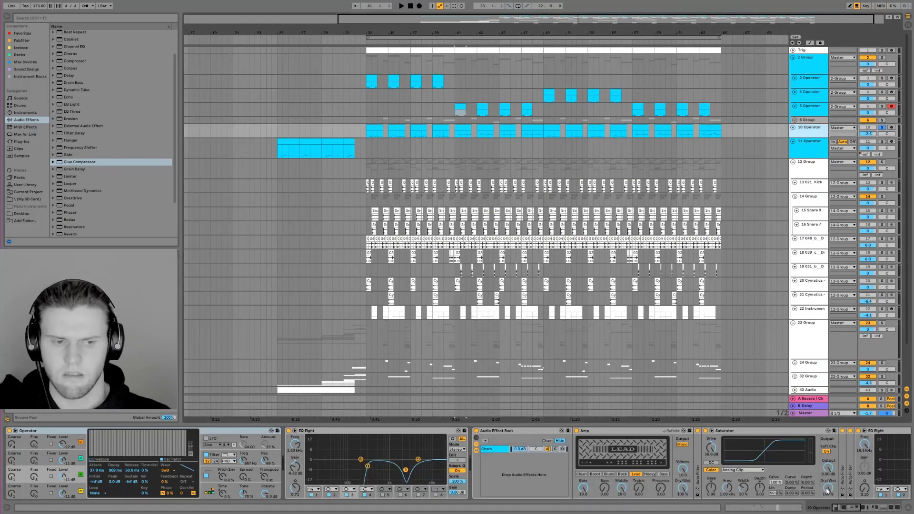
{"action": "left_click_drag", "start_coordinate": [849, 508], "coordinate": [792, 506]}
{"action": "left_click", "coordinate": [498, 449]}
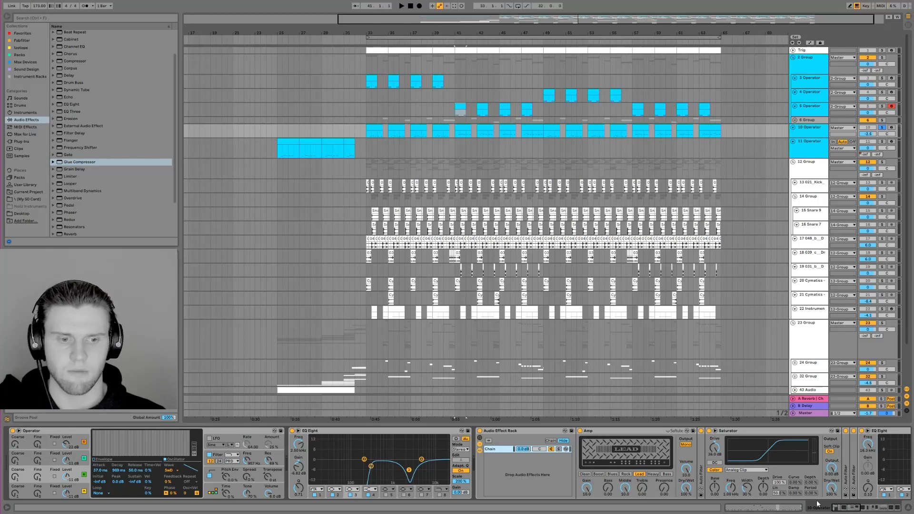
{"action": "mouse_move", "coordinate": [841, 511]}
{"action": "left_mouse_down"}
{"action": "mouse_move", "coordinate": [853, 511]}
{"action": "mouse_move", "coordinate": [824, 510]}
{"action": "left_mouse_up"}
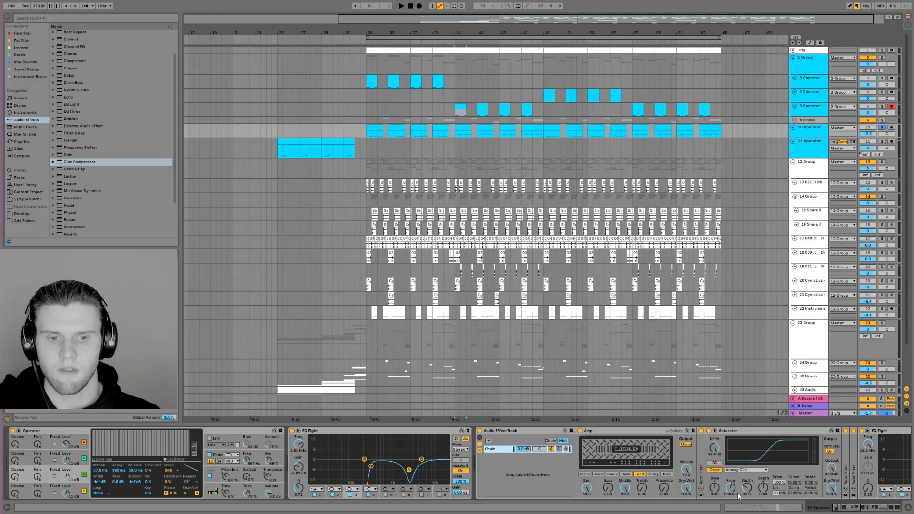
{"action": "scroll", "coordinate": [622, 467], "scroll_direction": "down", "scroll_amount": 3}
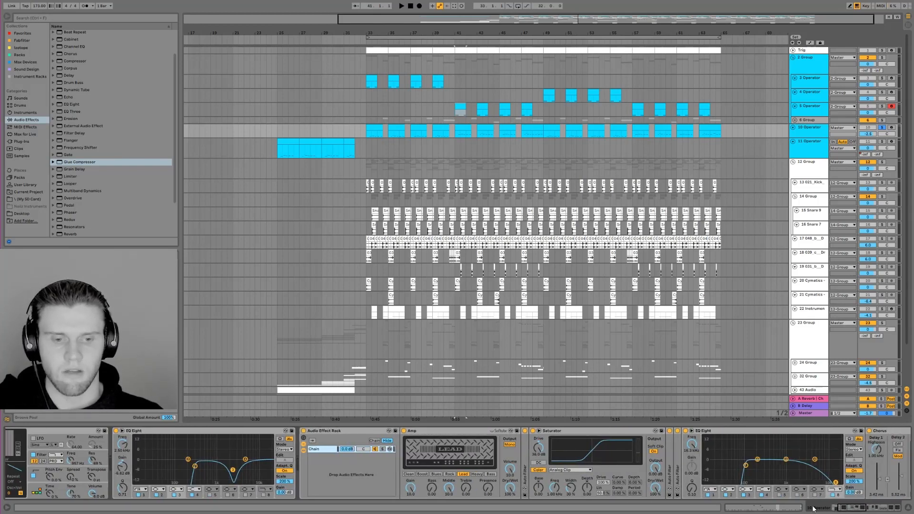
{"action": "scroll", "coordinate": [619, 481], "scroll_direction": "up", "scroll_amount": 3}
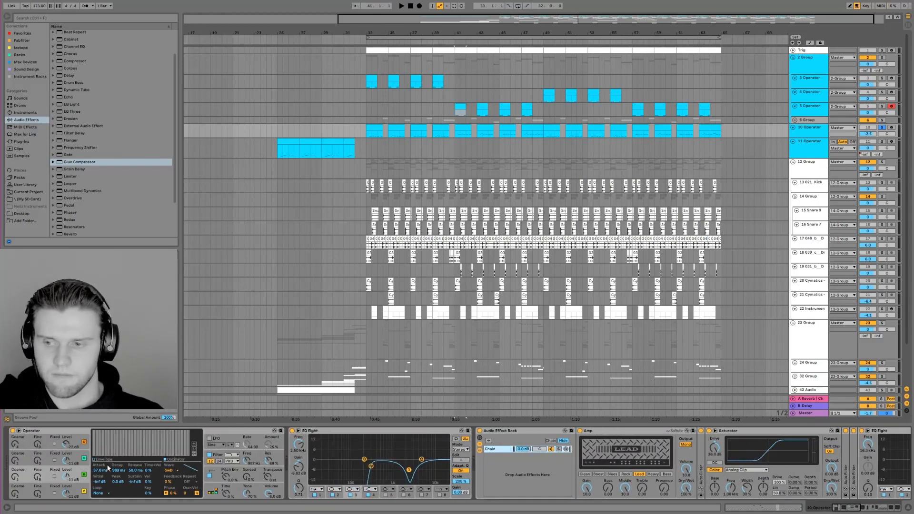
Inspect the waveforms and envelopes of oscillators A to D in the 10 Operator track's Operator
{"action": "left_click", "coordinate": [77, 460]}
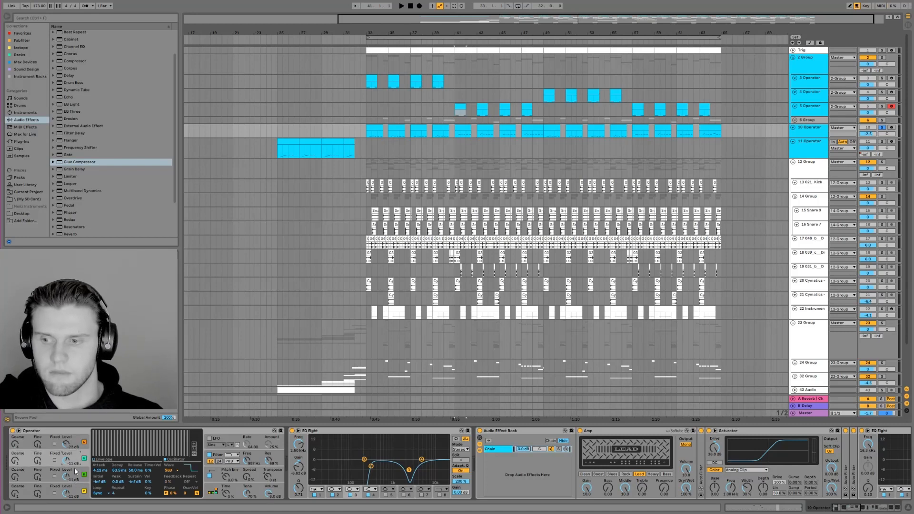
{"action": "left_click", "coordinate": [76, 475]}
{"action": "left_click", "coordinate": [75, 484]}
{"action": "left_click", "coordinate": [75, 476]}
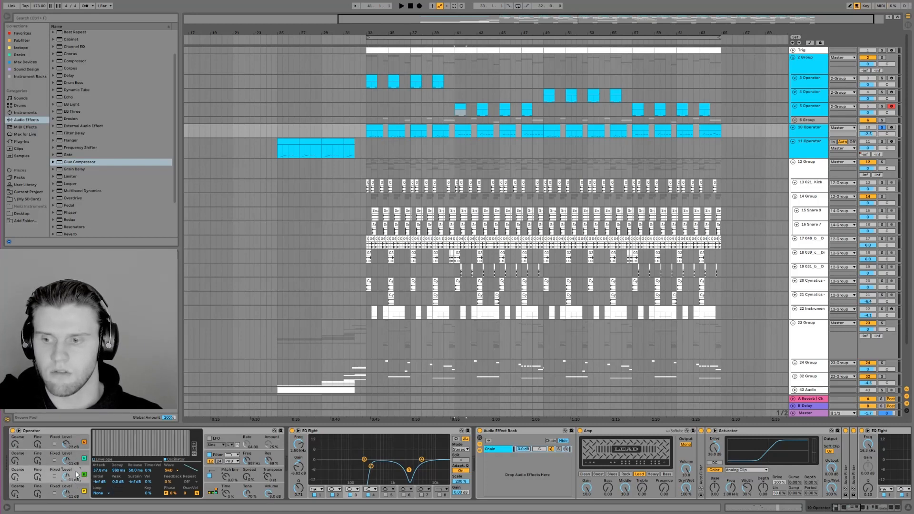
{"action": "left_click", "coordinate": [77, 461]}
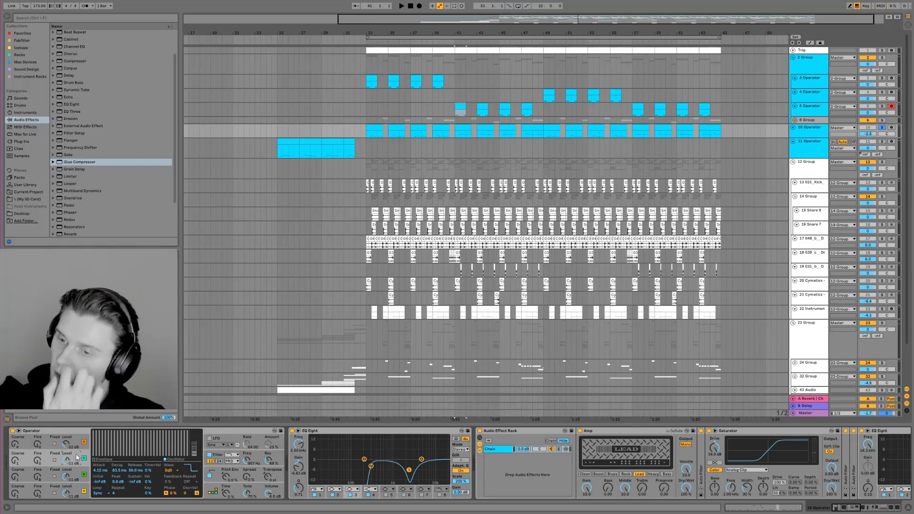
{"action": "left_click", "coordinate": [79, 448]}
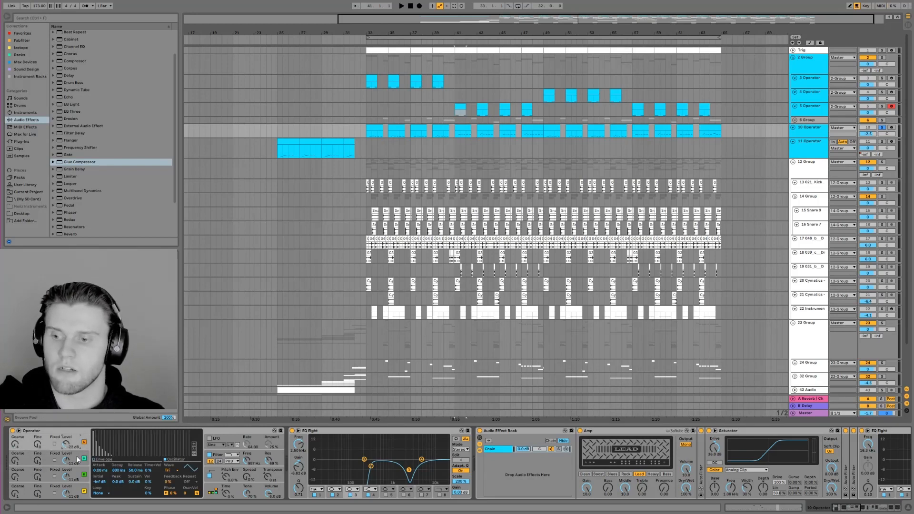
{"action": "left_click", "coordinate": [77, 460]}
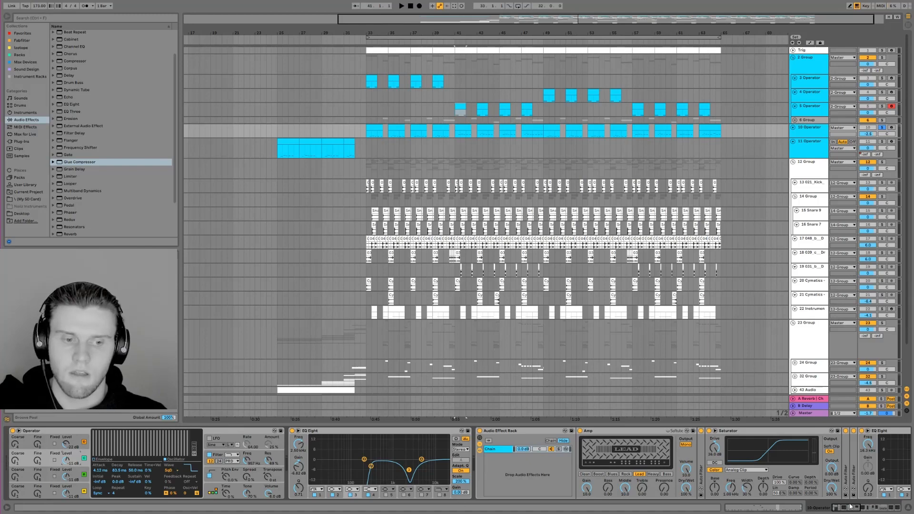
Review the end of the 10 Operator track's chain and collapse the two EQ Eights at its end
{"action": "left_click_drag", "start_coordinate": [851, 507], "coordinate": [885, 508]}
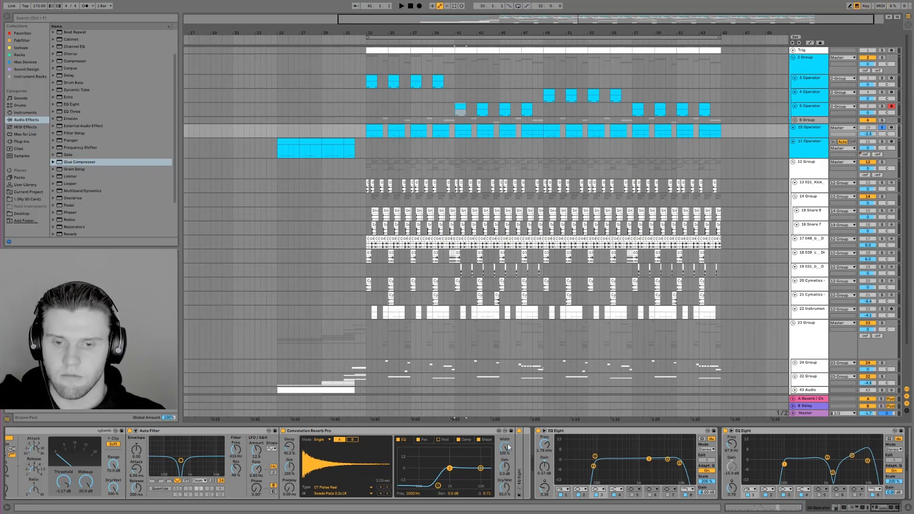
{"action": "left_click", "coordinate": [881, 509]}
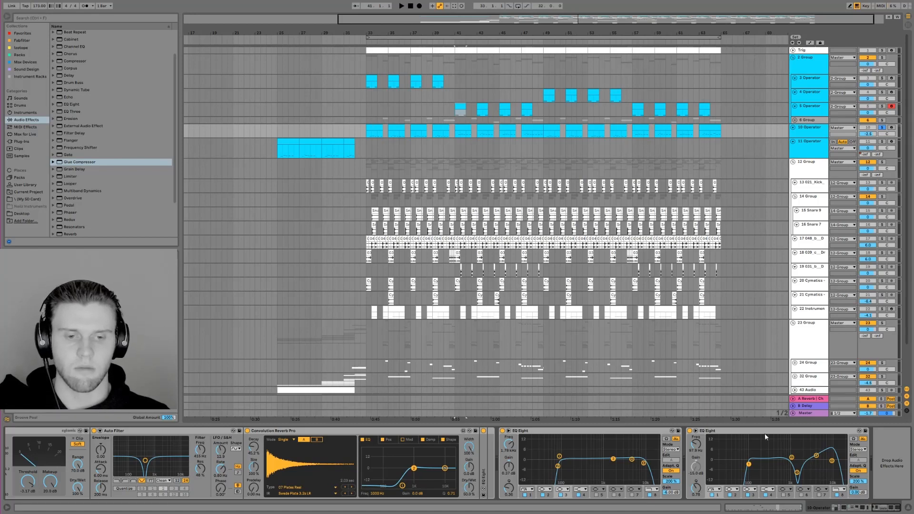
{"action": "double_click", "coordinate": [590, 433]}
{"action": "double_click", "coordinate": [589, 432]}
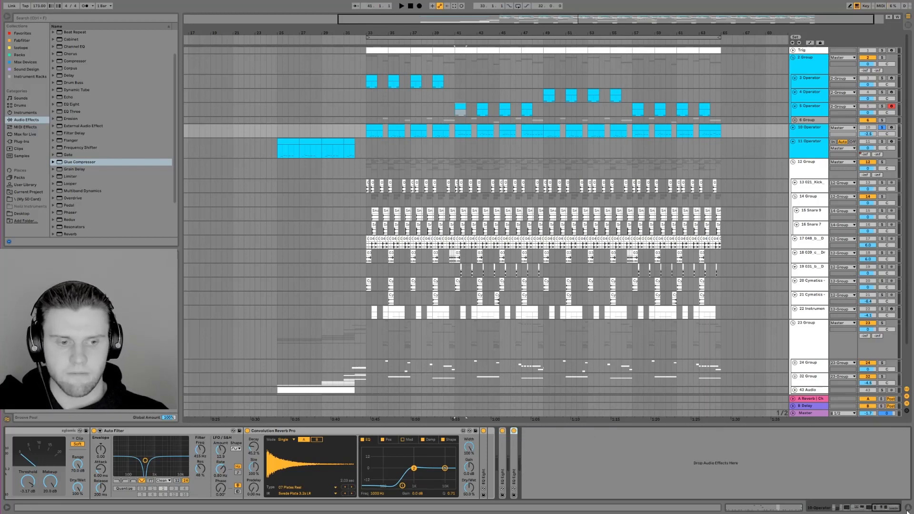
{"action": "scroll", "coordinate": [842, 441], "scroll_direction": "left", "scroll_amount": 6}
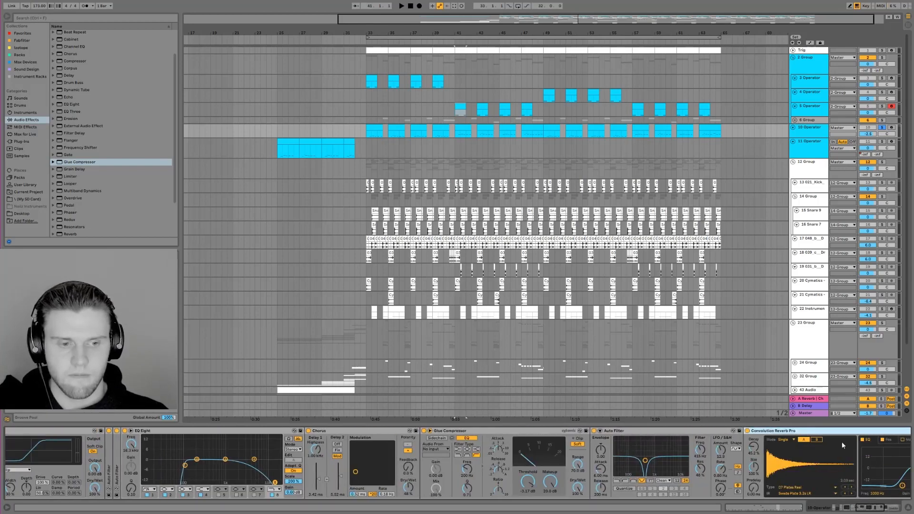
Expand the last EQ Eight on the 11 Operator track and play the track's first clip from bar 25
{"action": "left_click", "coordinate": [809, 145]}
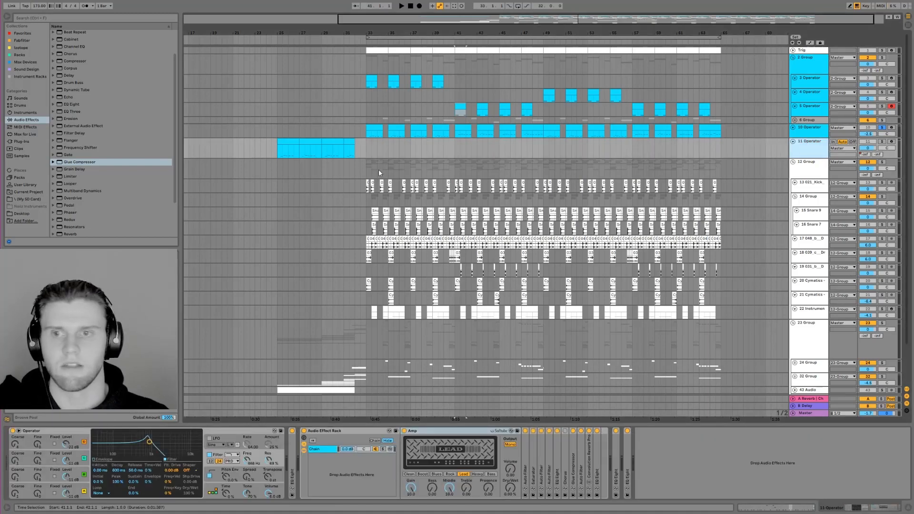
{"action": "double_click", "coordinate": [627, 457]}
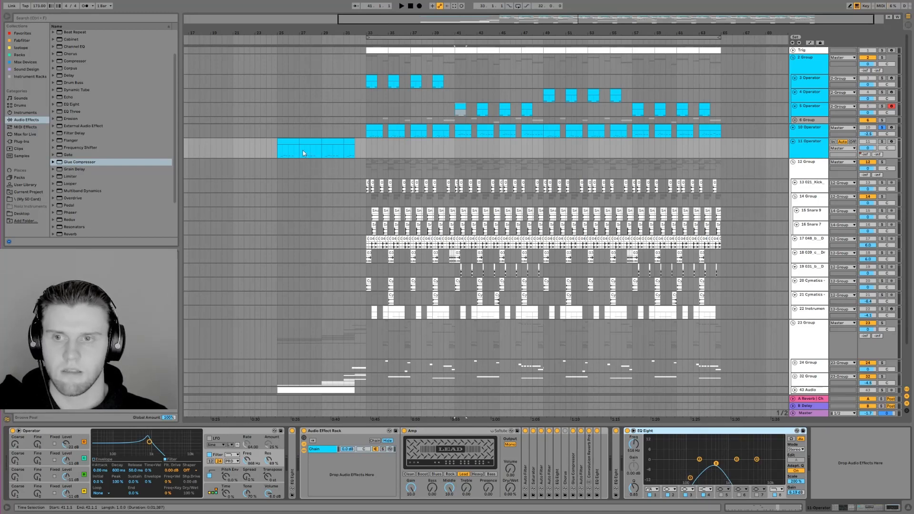
{"action": "left_click", "coordinate": [289, 140]}
{"action": "key", "text": "space"}
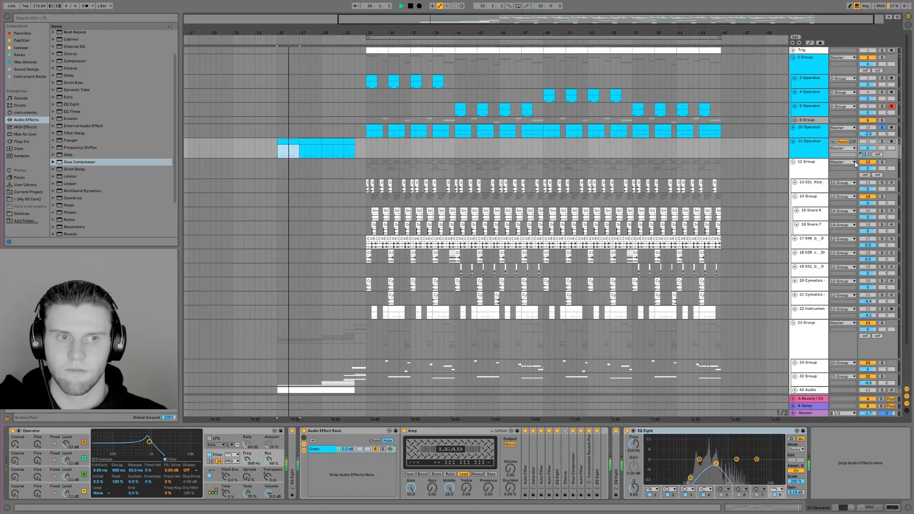
{"action": "key", "text": "space"}
Solo the 11 Operator track, play its clip from bar 25 into bar 27, and unsolo the track
{"action": "left_click", "coordinate": [882, 142]}
{"action": "key", "text": "space"}
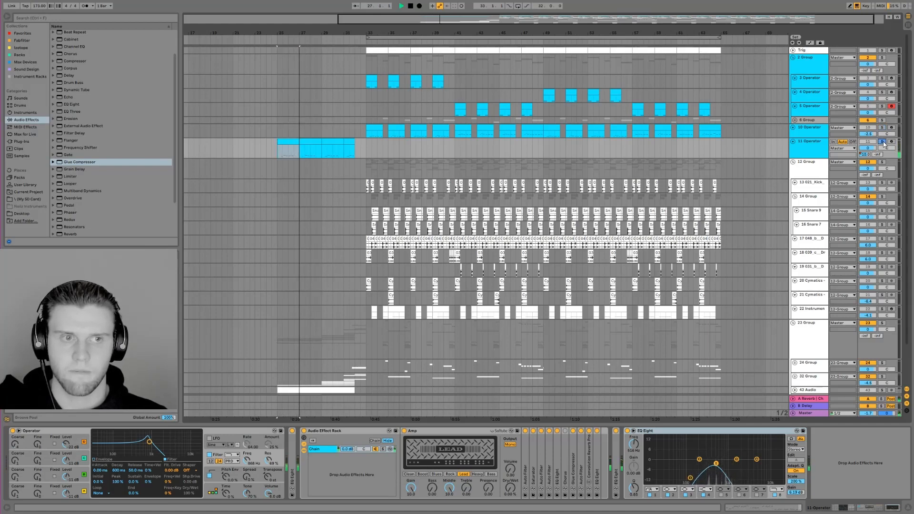
{"action": "left_click", "coordinate": [884, 143]}
{"action": "key", "text": "space"}
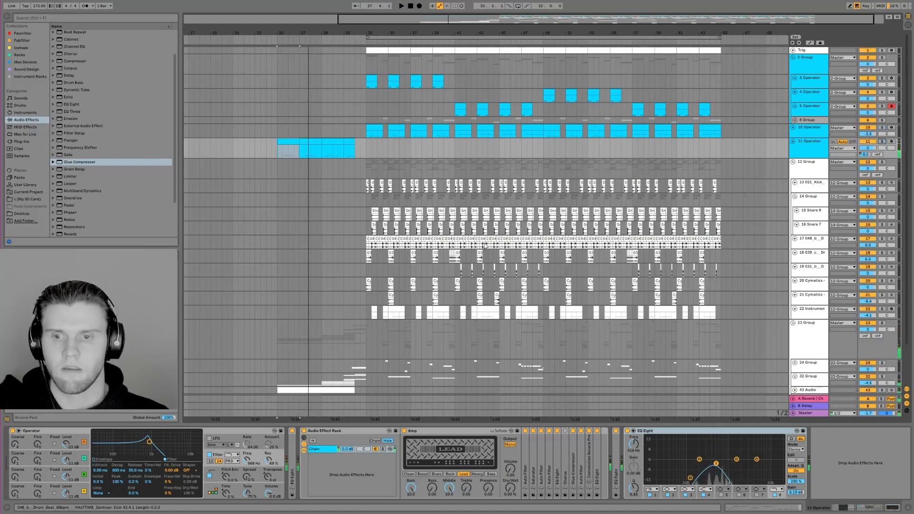
{"action": "scroll", "coordinate": [483, 253], "scroll_direction": "down", "scroll_amount": 3}
{"action": "scroll", "coordinate": [483, 254], "scroll_direction": "up", "scroll_amount": 3}
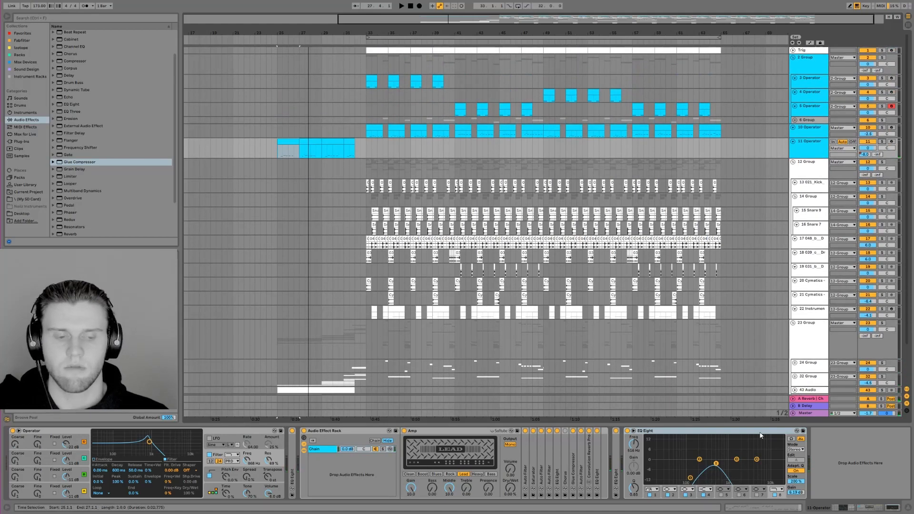
Fold the 3, 4, 5, 10 and 11 Operator tracks in the arrangement and hide the device view
{"action": "left_click", "coordinate": [793, 127]}
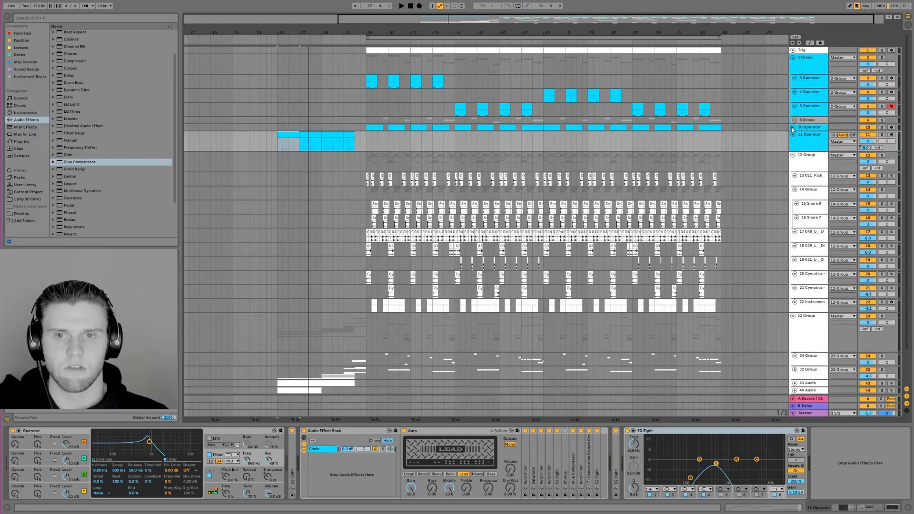
{"action": "left_click", "coordinate": [793, 135]}
{"action": "left_click", "coordinate": [794, 106]}
{"action": "left_click", "coordinate": [794, 92]}
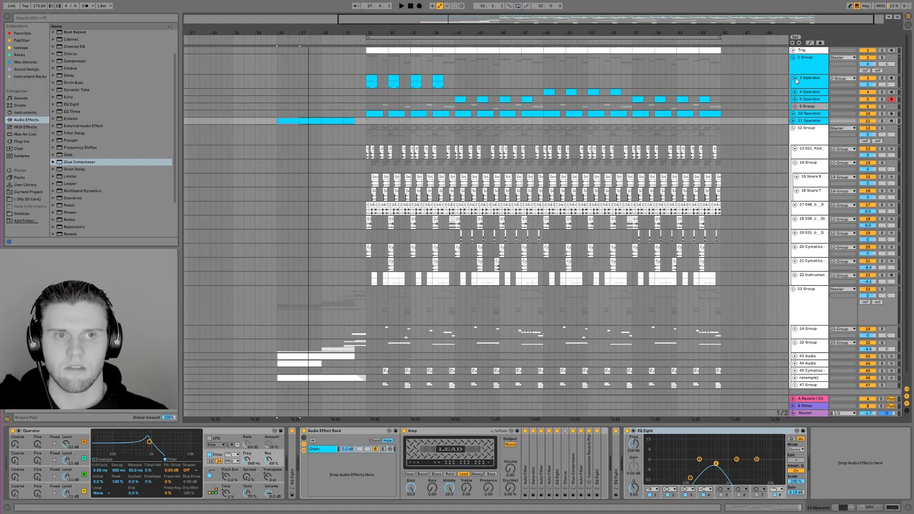
{"action": "left_click", "coordinate": [794, 78]}
{"action": "left_click", "coordinate": [910, 507]}
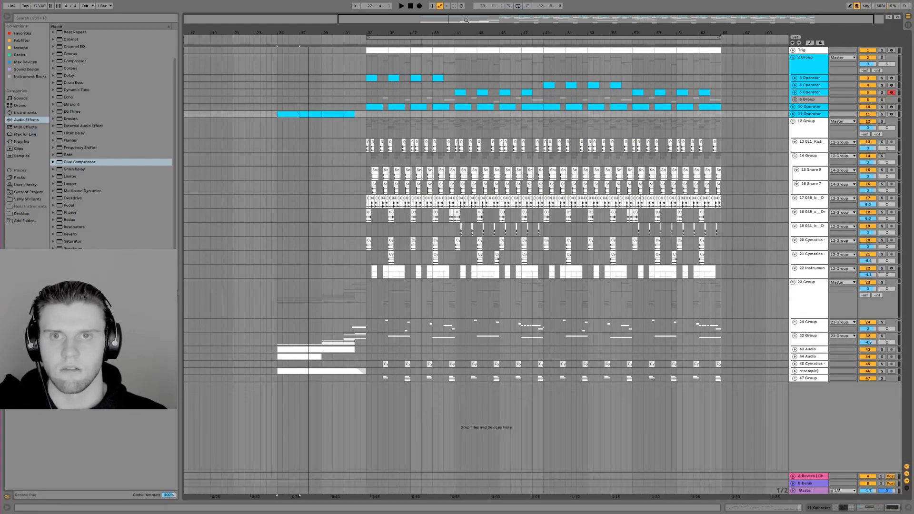
{"action": "left_click_drag", "start_coordinate": [466, 20], "coordinate": [467, 16]}
{"action": "left_click_drag", "start_coordinate": [594, 20], "coordinate": [594, 20]}
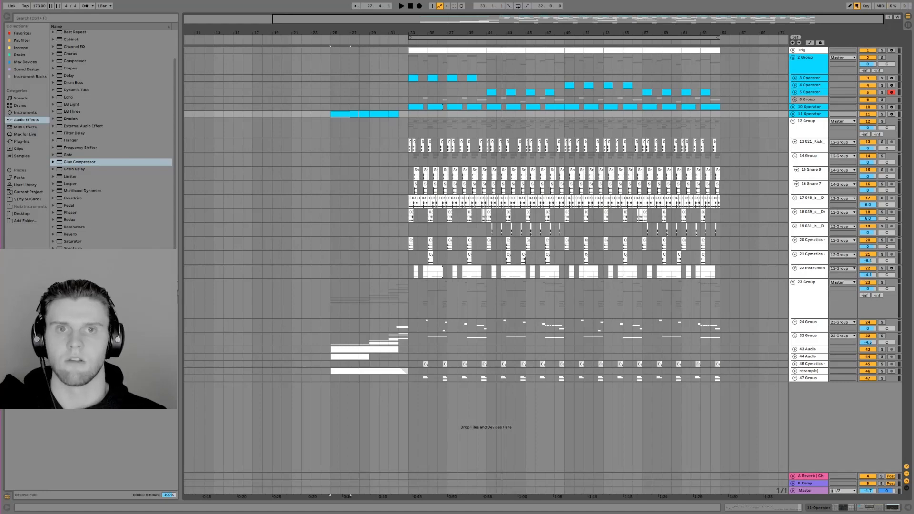
{"action": "left_click_drag", "start_coordinate": [502, 32], "coordinate": [496, 39]}
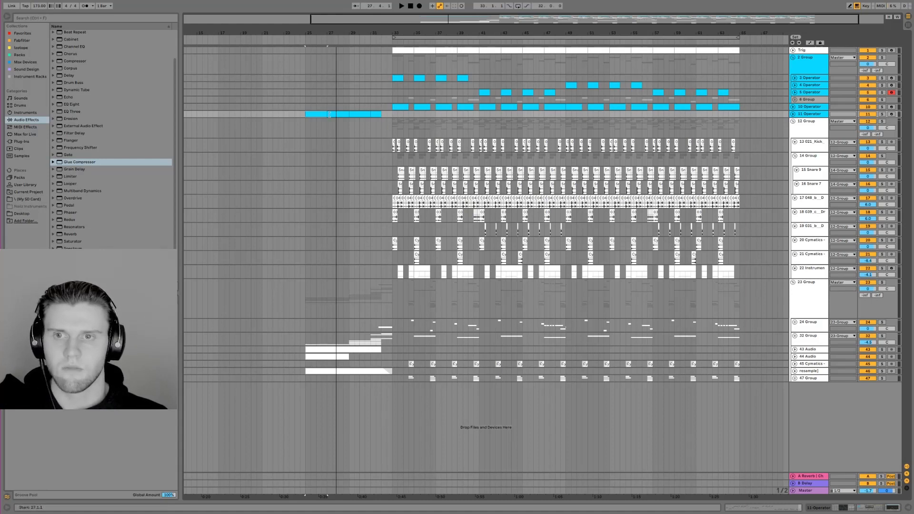
Check the 10 Operator track's devices from EQ Eight to Convolution Reverb Pro, and hide the device view again
{"action": "left_click", "coordinate": [803, 107]}
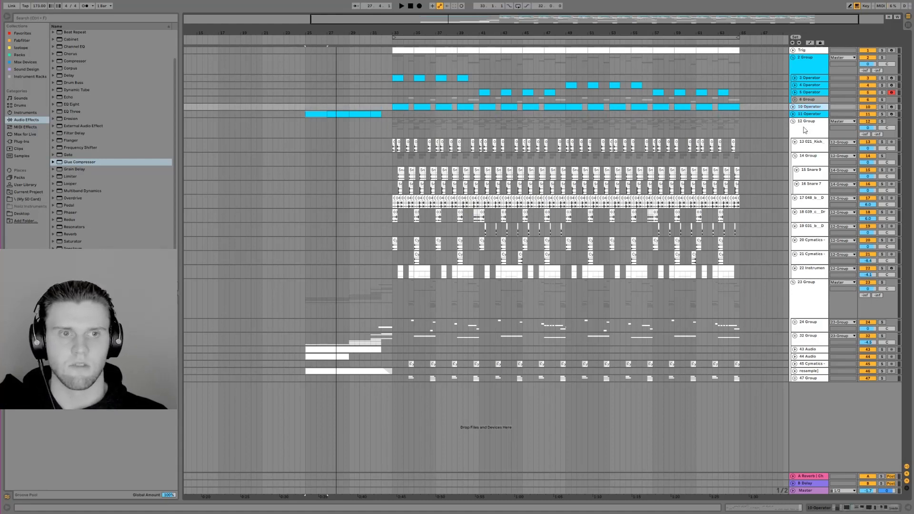
{"action": "left_click", "coordinate": [843, 511]}
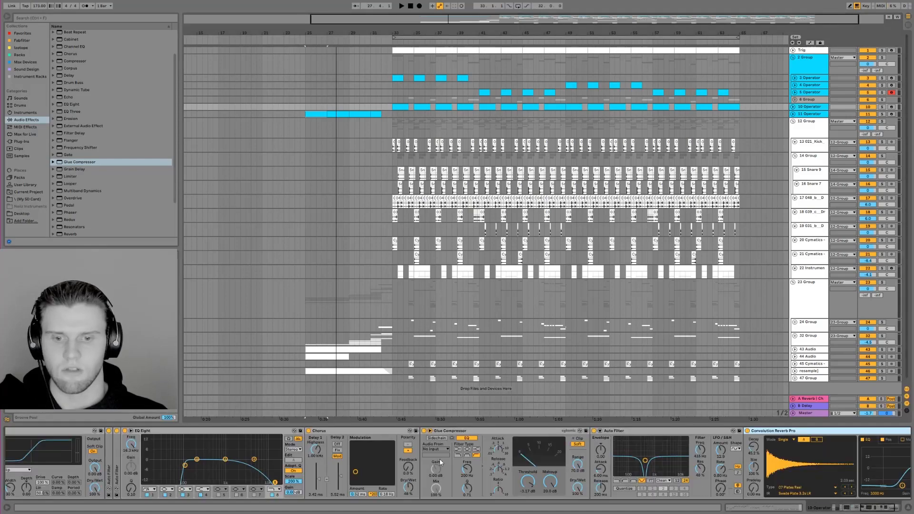
{"action": "left_click", "coordinate": [909, 508]}
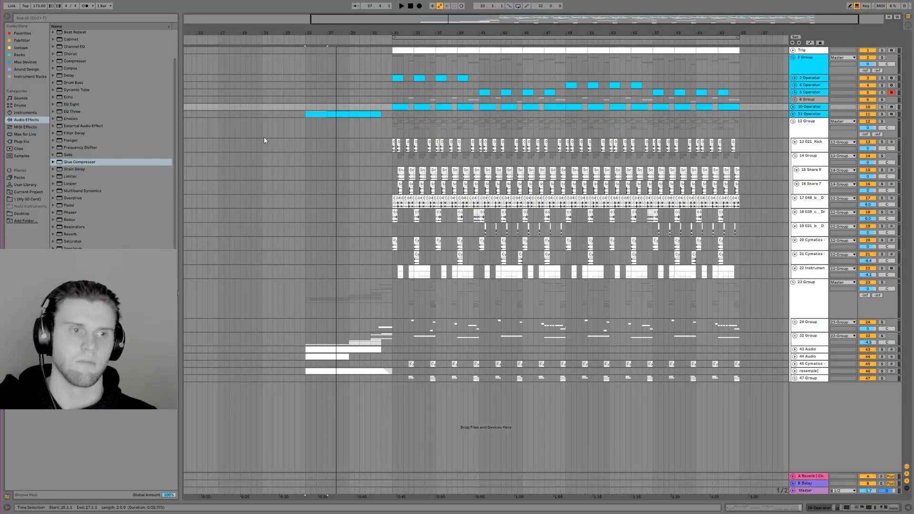
{"action": "left_click_drag", "start_coordinate": [442, 20], "coordinate": [441, 10]}
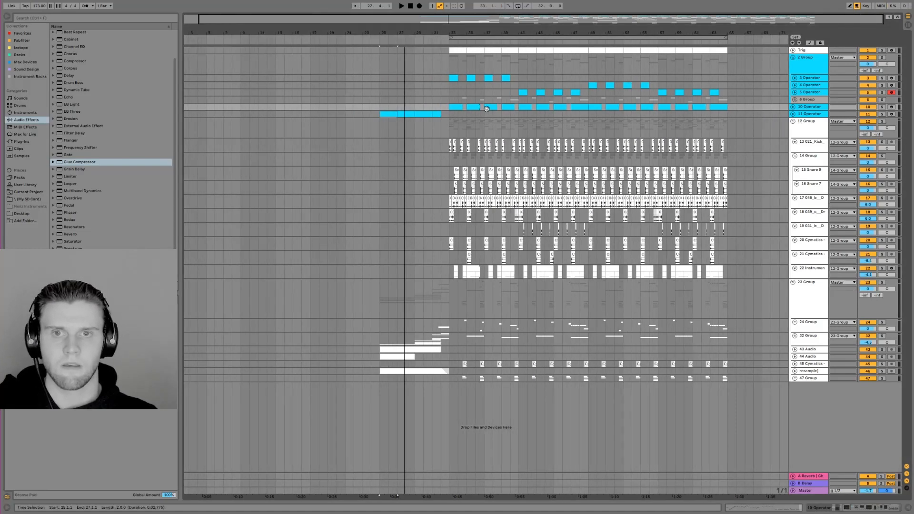